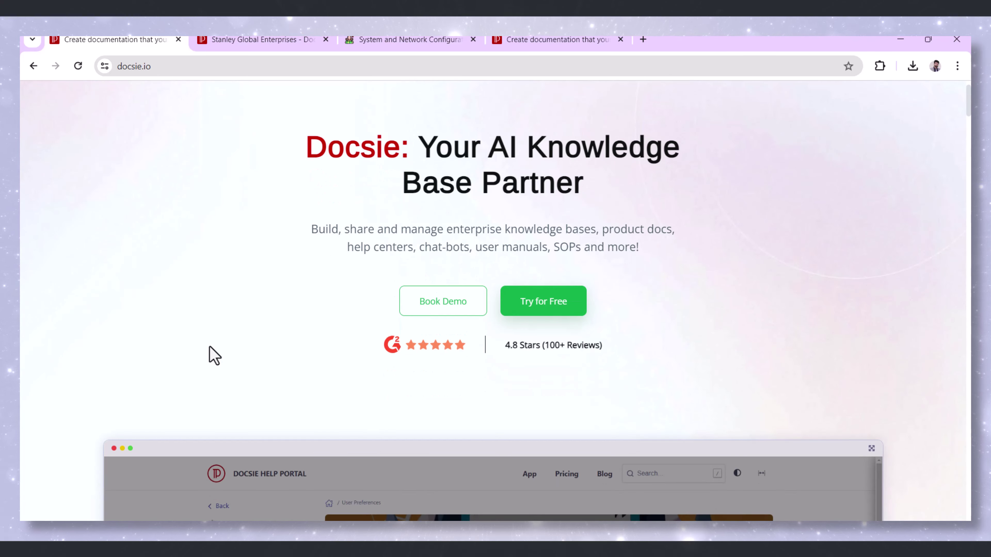
Scroll down the docsie.io homepage to its 'Double your productivity' section
scroll(214, 355, "down", 5)
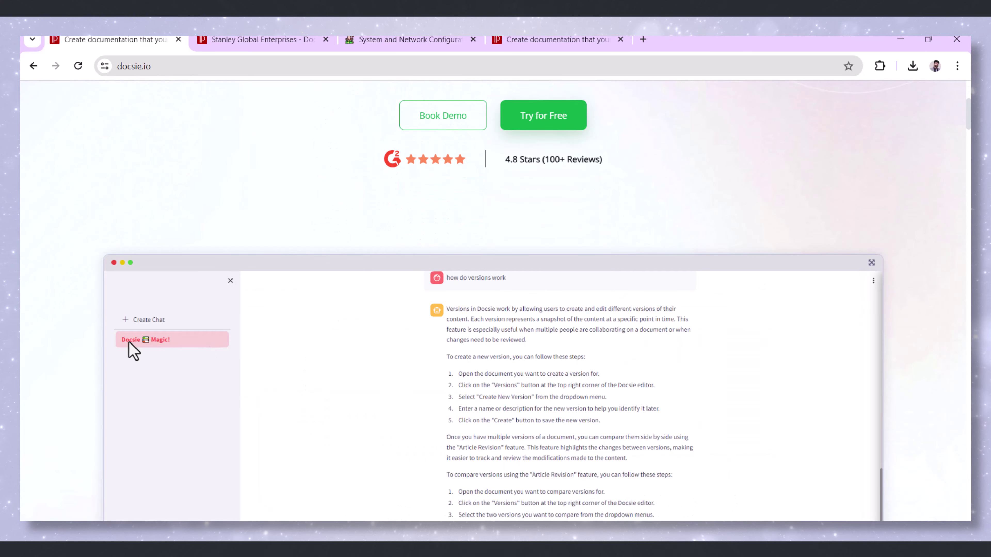
scroll(75, 342, "down", 6)
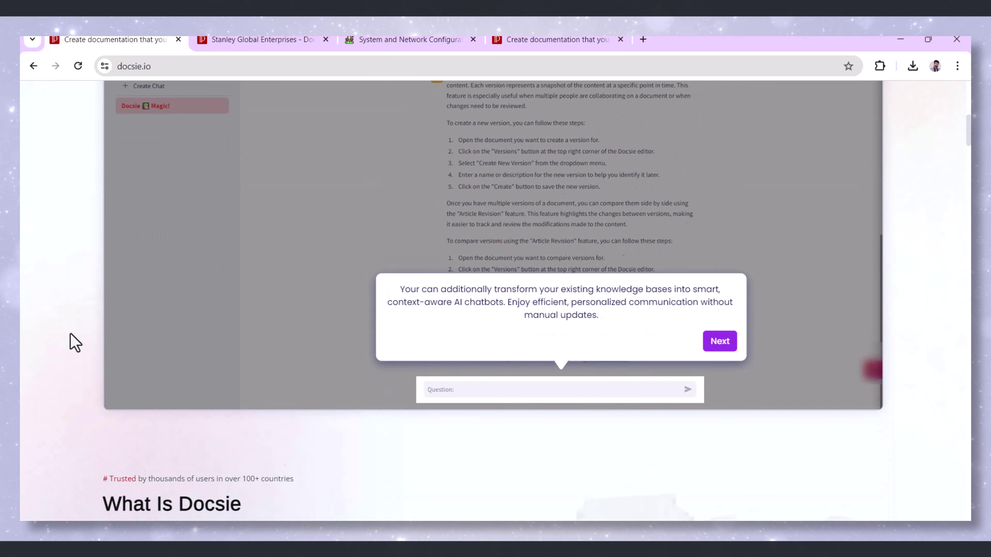
scroll(75, 342, "down", 5)
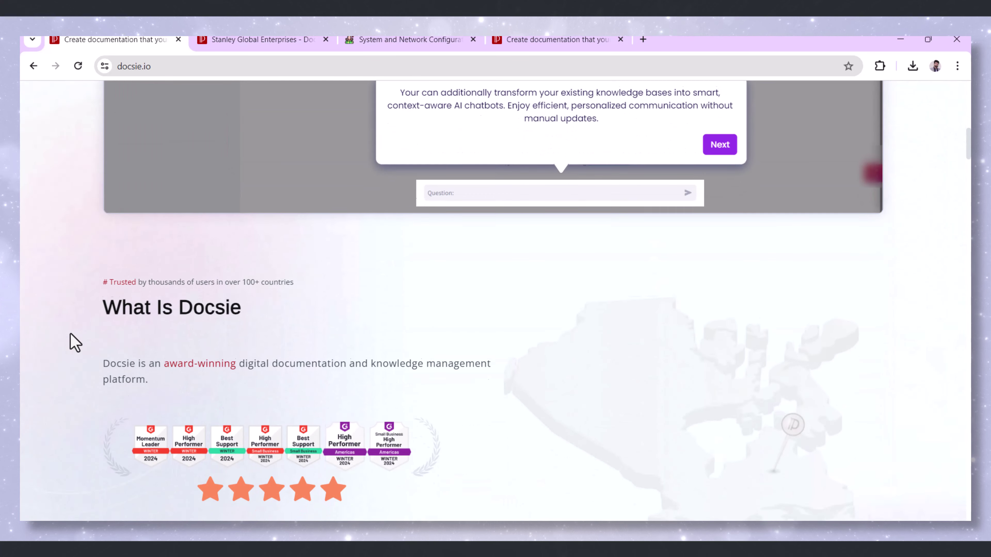
scroll(75, 343, "down", 5)
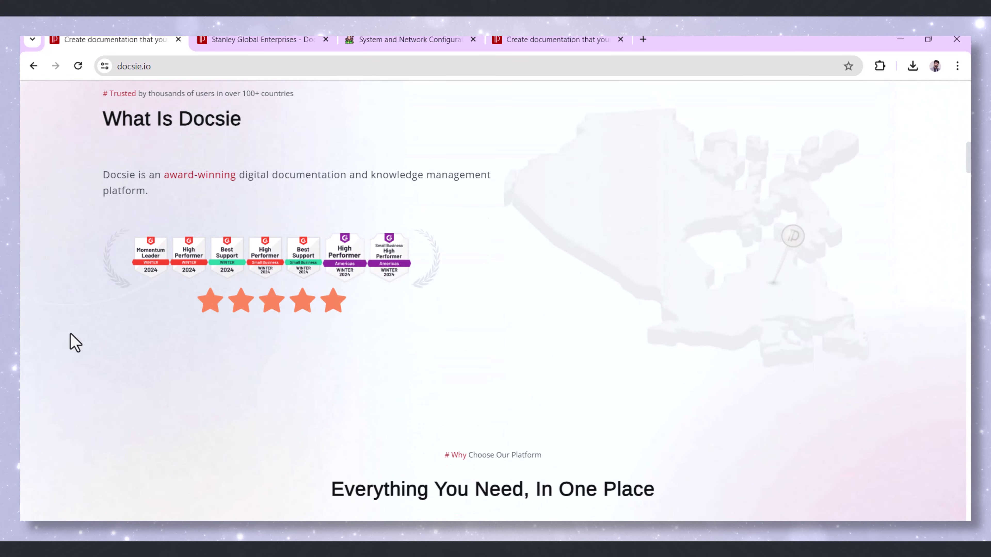
scroll(75, 343, "down", 5)
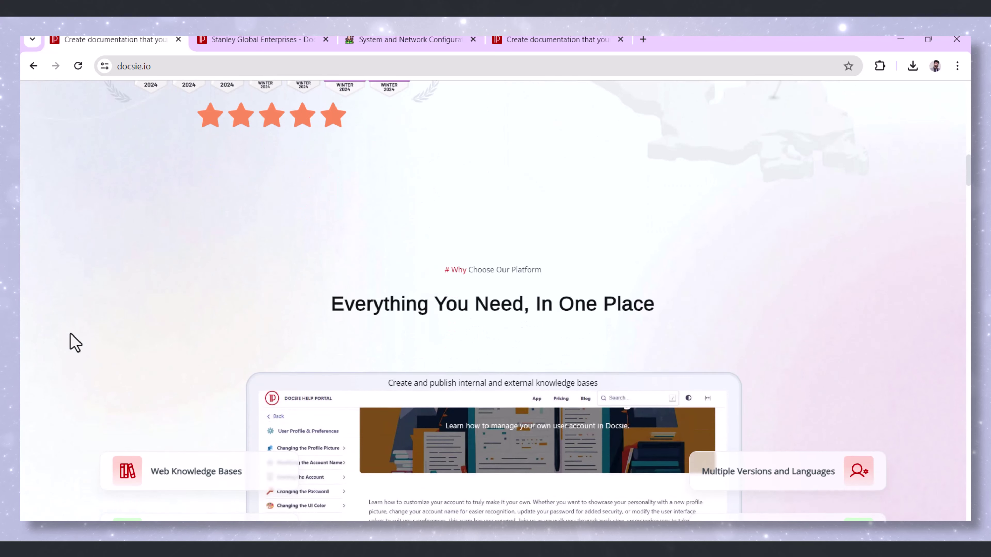
scroll(74, 343, "down", 5)
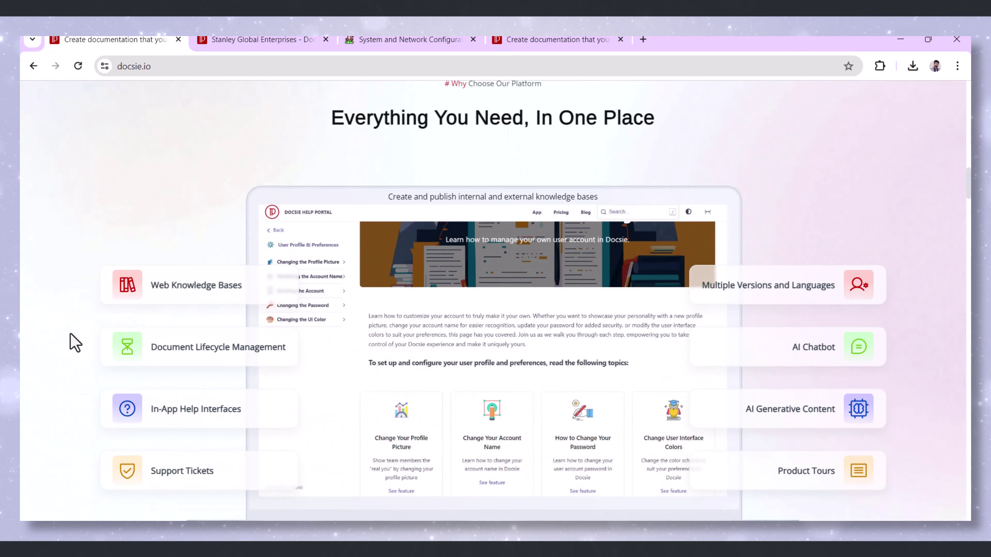
scroll(75, 342, "down", 5)
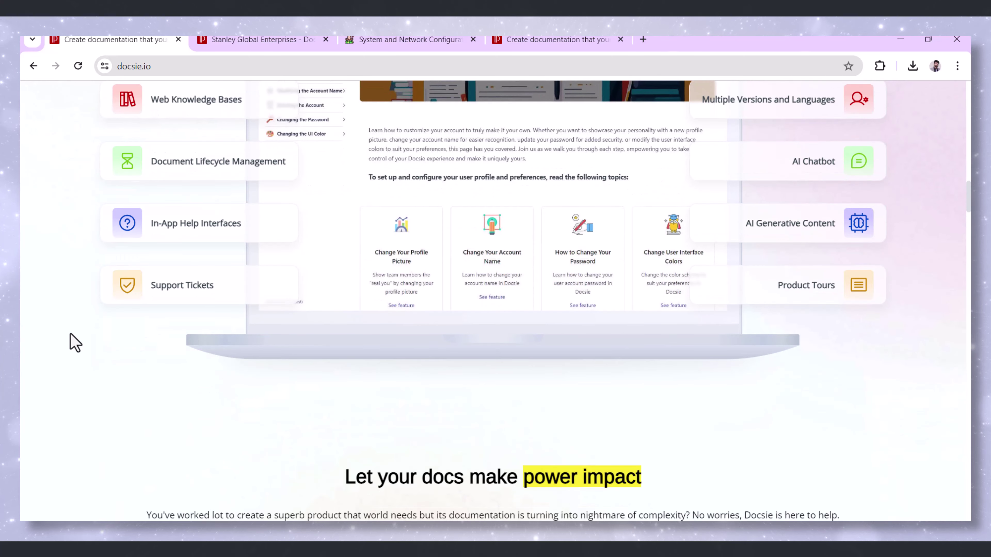
scroll(75, 342, "down", 5)
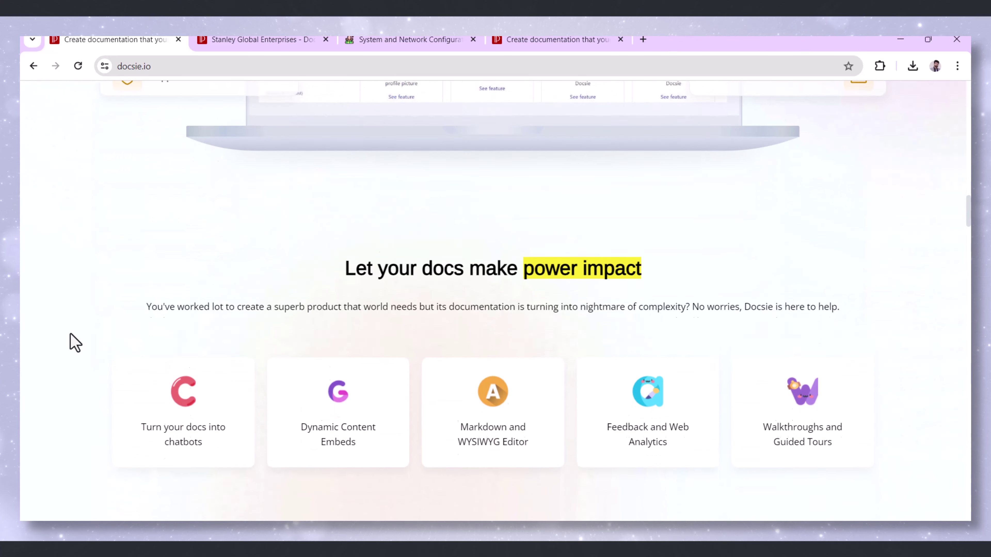
scroll(75, 343, "down", 5)
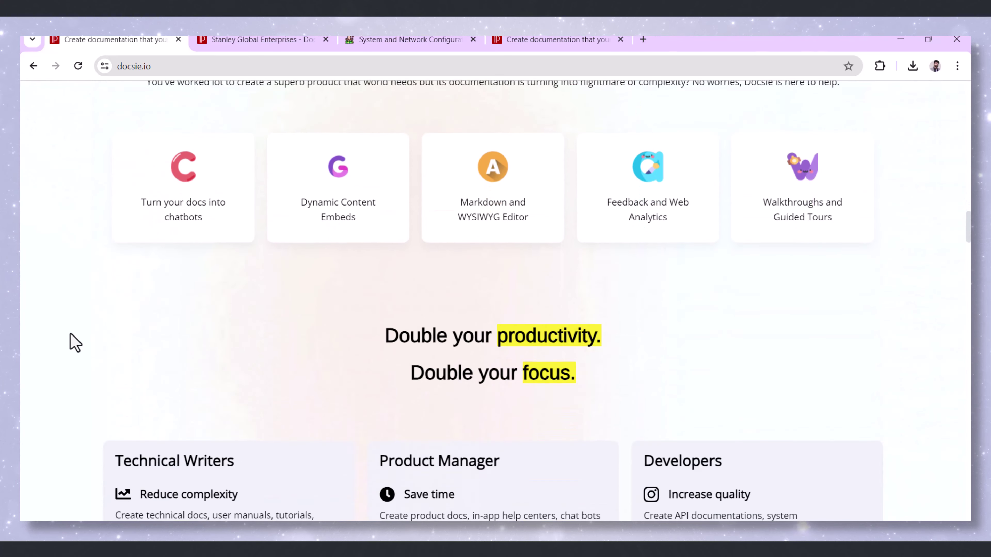
scroll(75, 342, "down", 5)
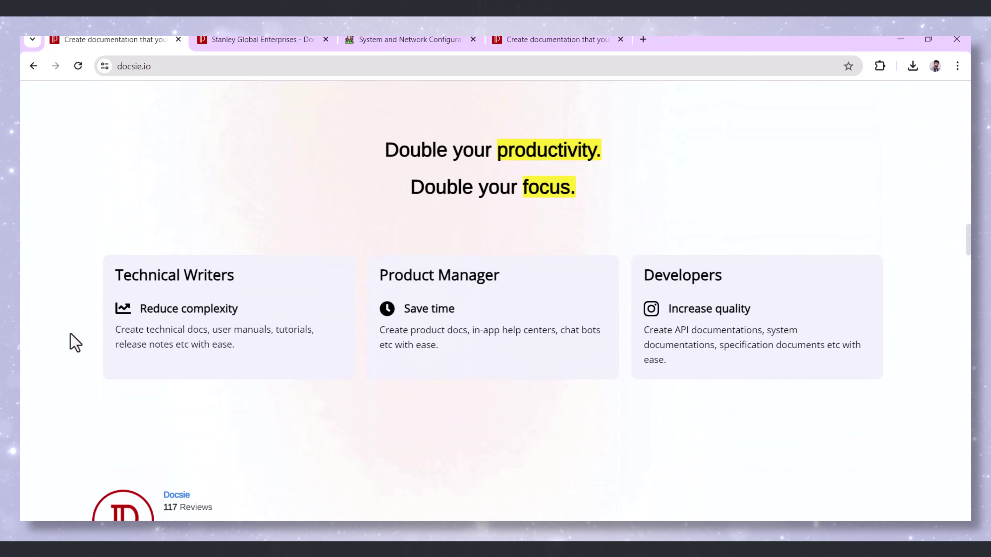
scroll(74, 342, "down", 2)
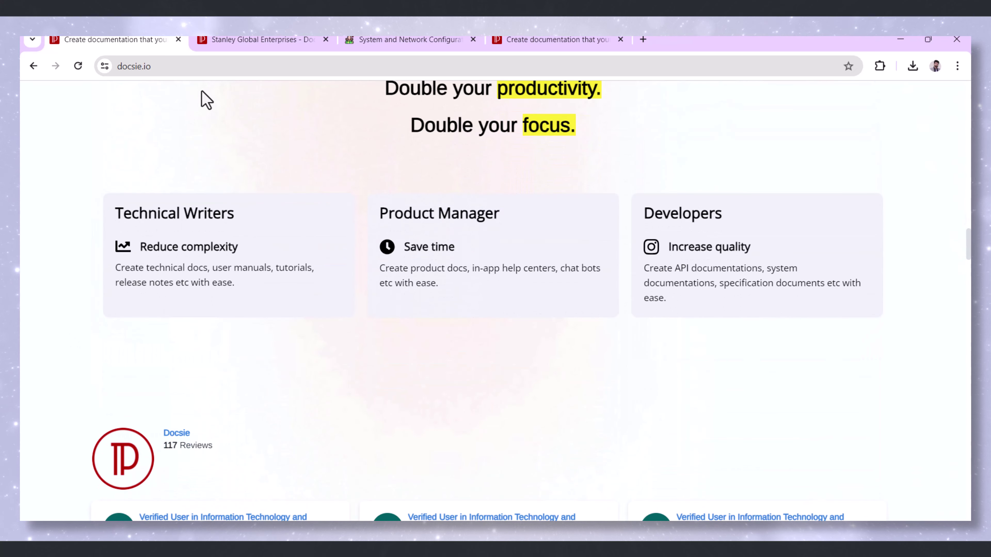
Reopen the published System and Network Configuration article from its start and begin reading it
left_click(387, 42)
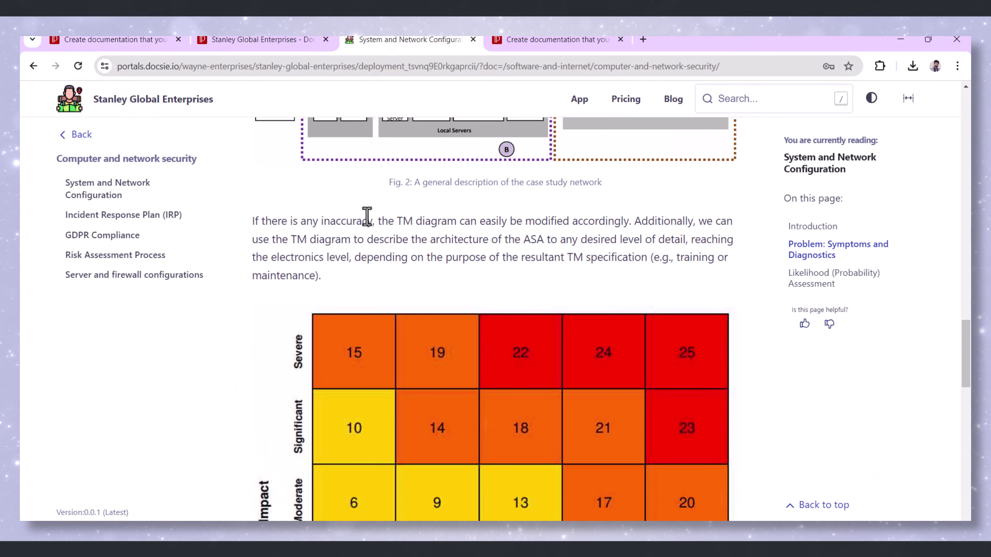
left_click(104, 201)
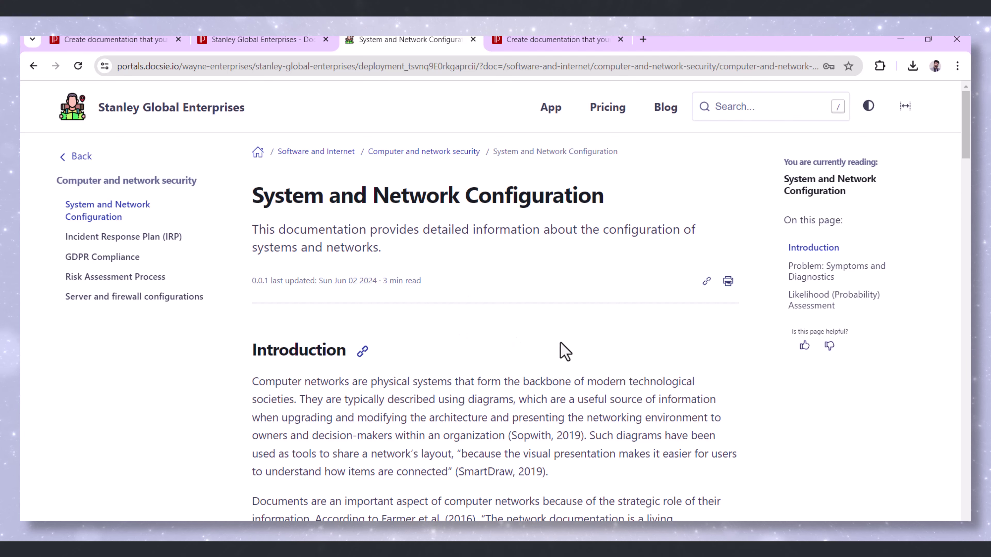
scroll(561, 342, "down", 2)
scroll(560, 343, "down", 6)
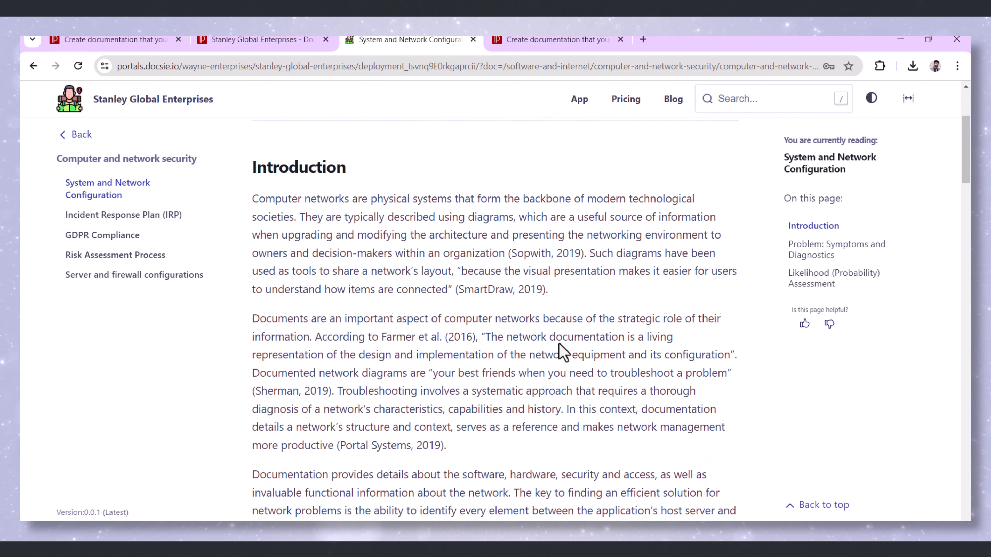
scroll(559, 344, "down", 6)
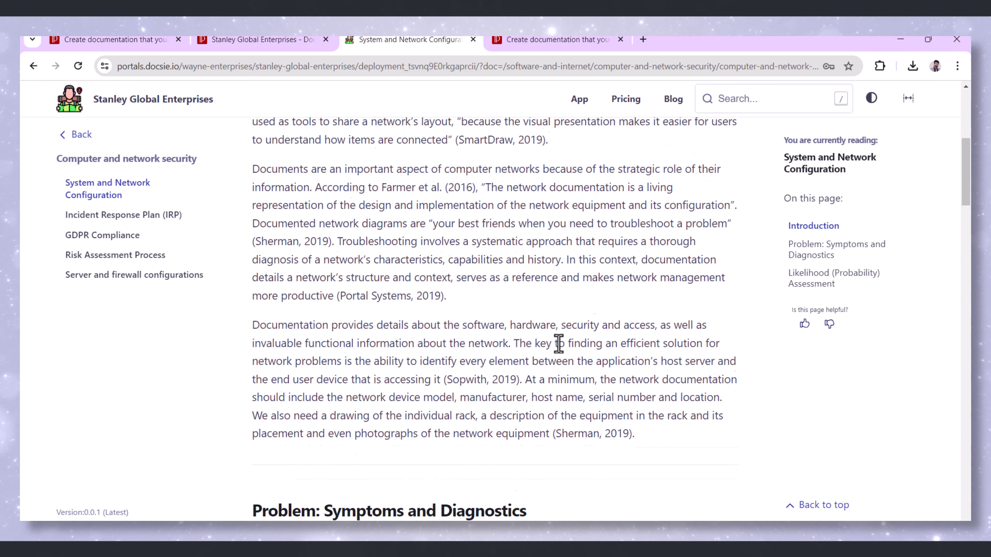
scroll(559, 343, "down", 6)
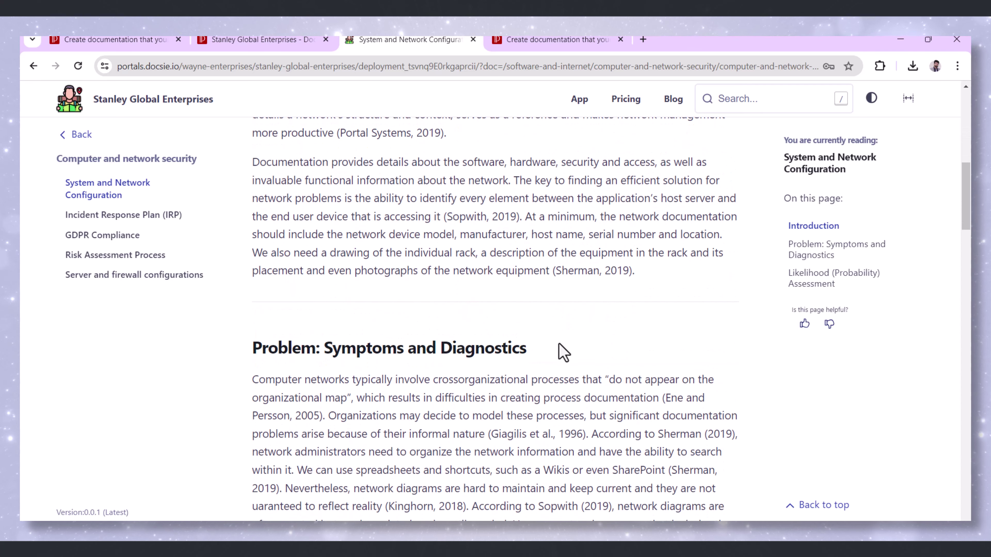
scroll(559, 344, "down", 6)
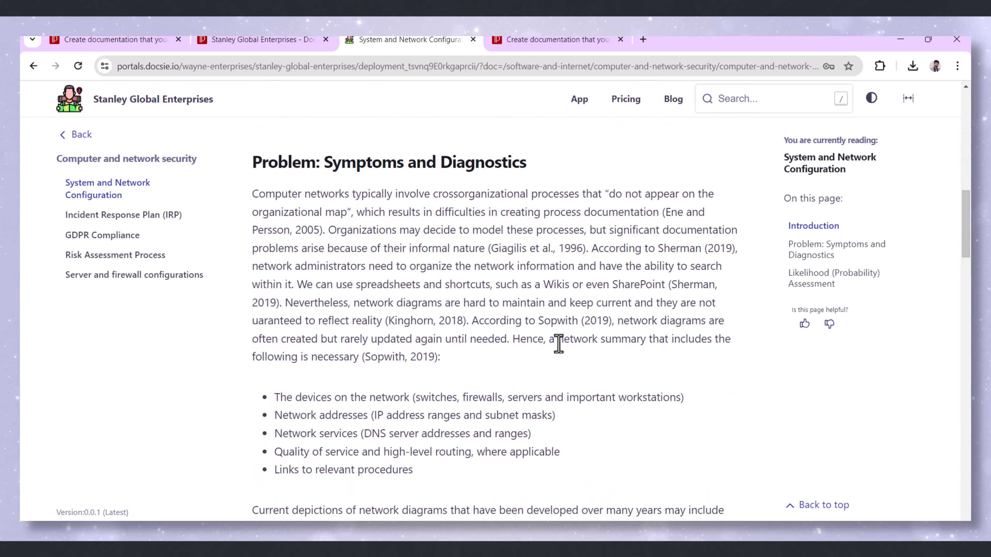
scroll(557, 344, "down", 6)
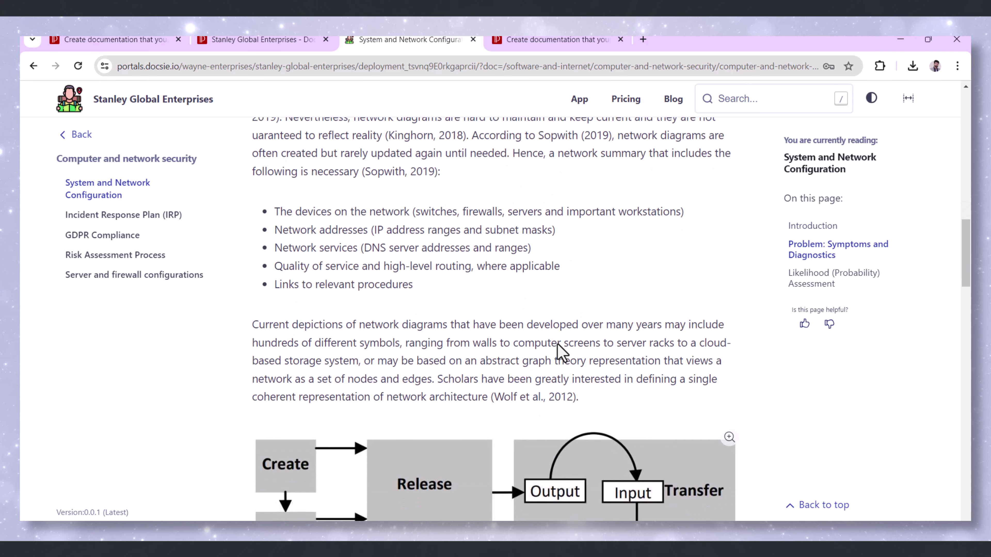
Read through the rest of the article, then switch to the Stanley Global Enterprises editor
scroll(558, 343, "down", 2)
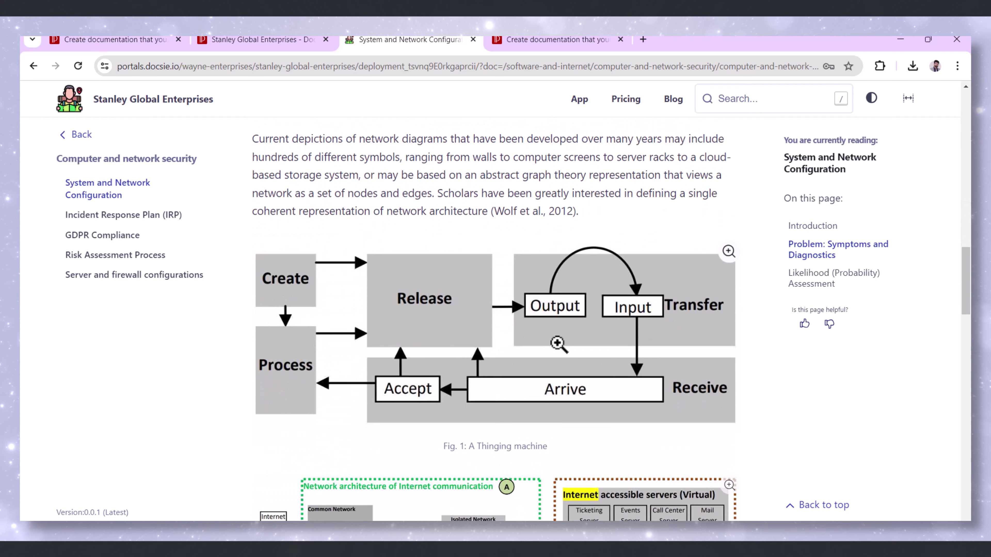
scroll(559, 344, "down", 6)
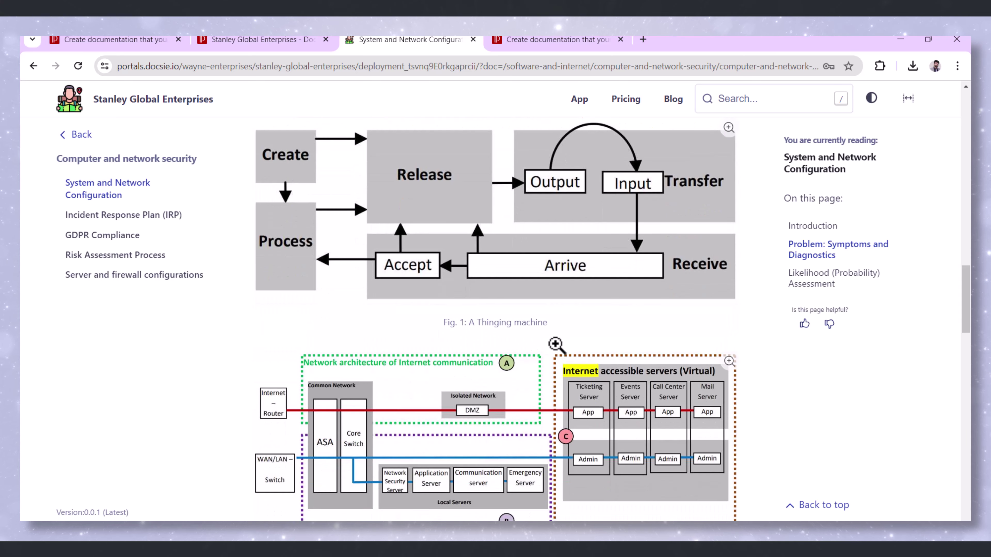
scroll(556, 345, "down", 2)
scroll(556, 345, "down", 6)
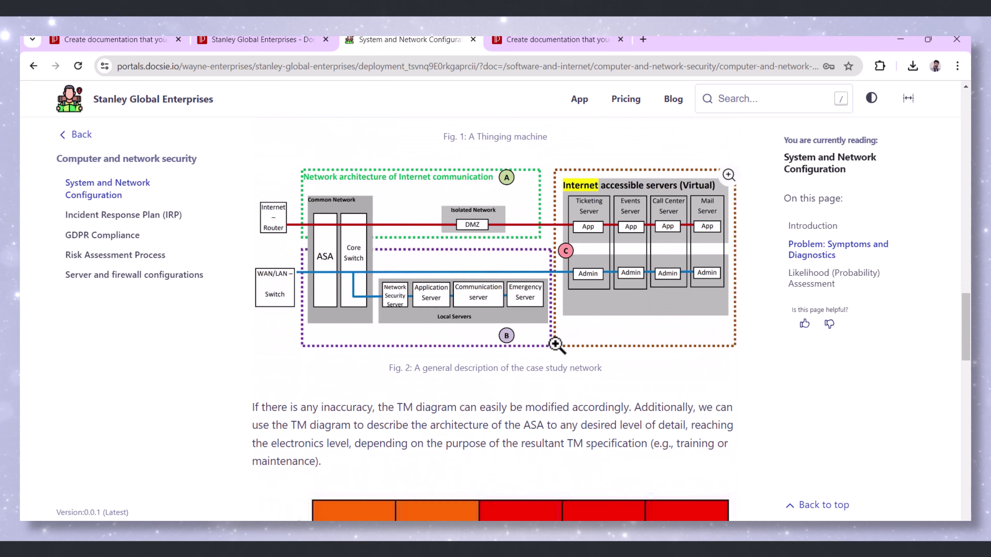
scroll(555, 345, "down", 2)
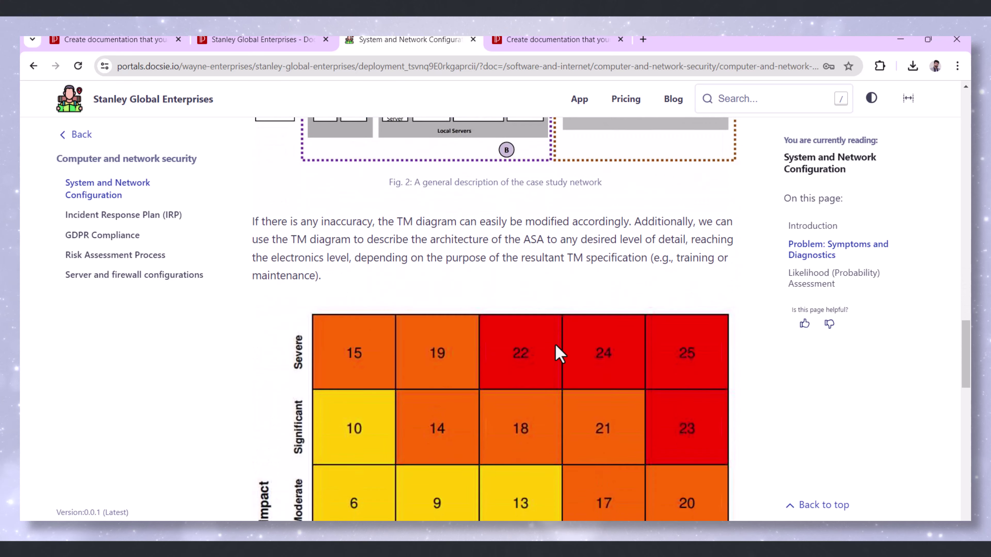
scroll(555, 348, "down", 4)
scroll(555, 346, "down", 6)
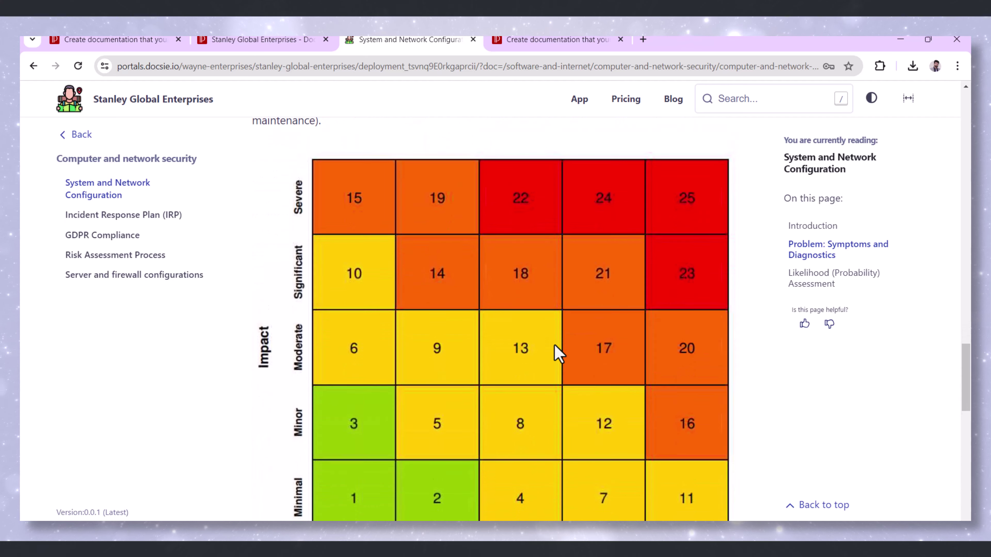
scroll(559, 353, "down", 6)
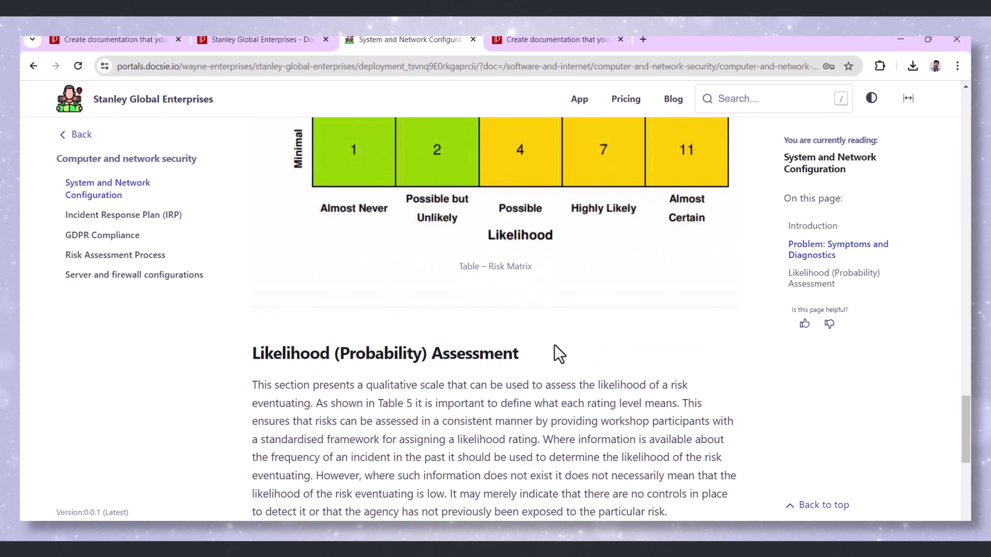
scroll(558, 352, "down", 2)
left_click(307, 40)
Open the Computer and network security book and unlock System and Network Configuration for editing
left_click(296, 252)
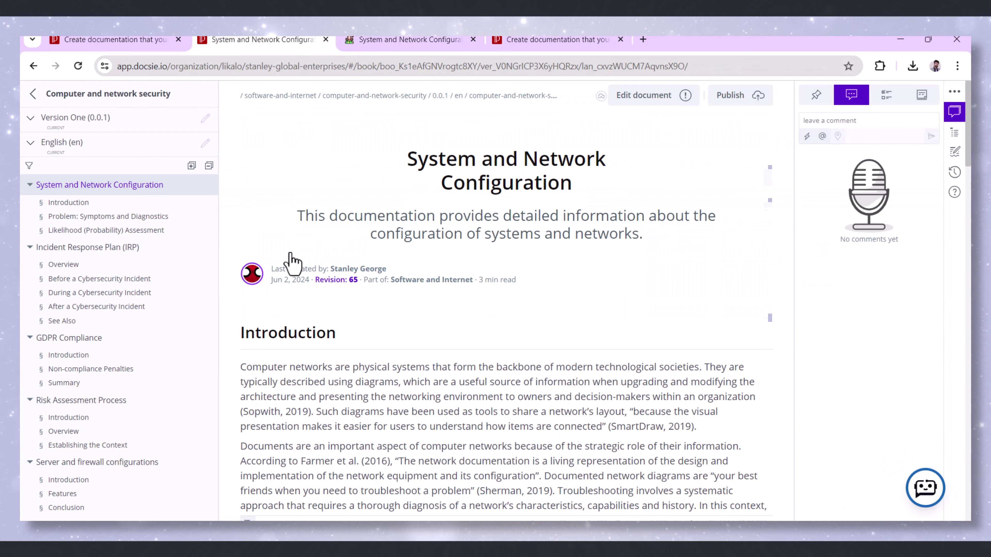
scroll(334, 309, "down", 5)
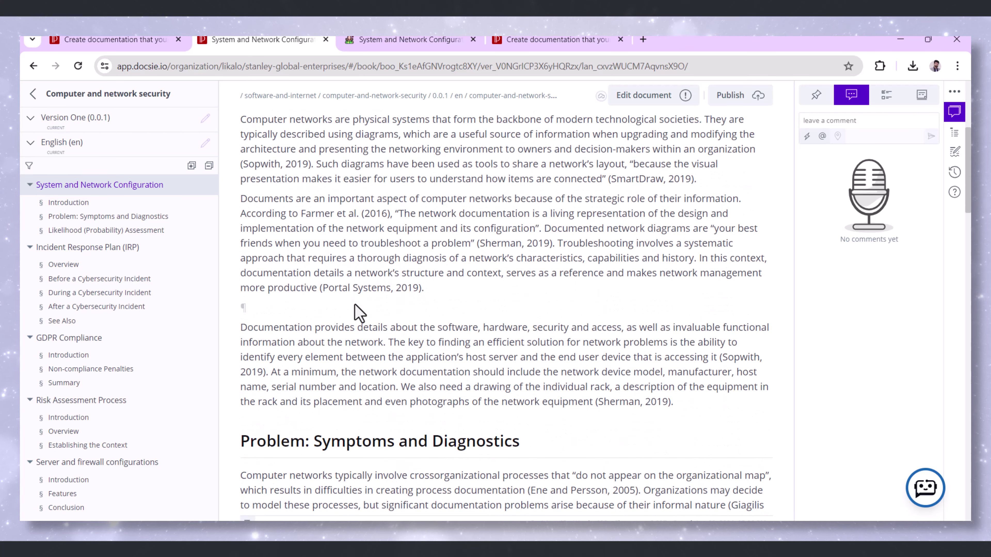
left_click(644, 95)
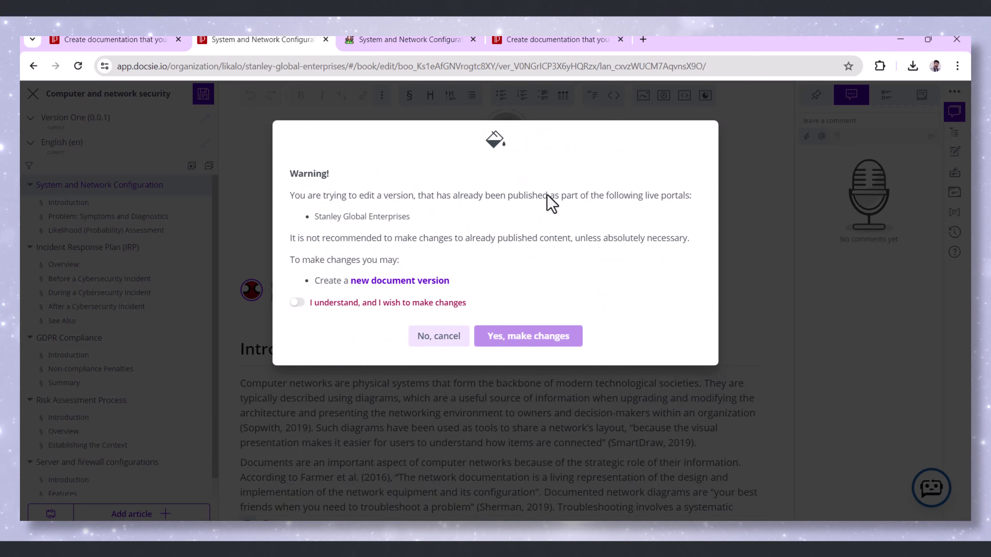
left_click(432, 308)
left_click(523, 340)
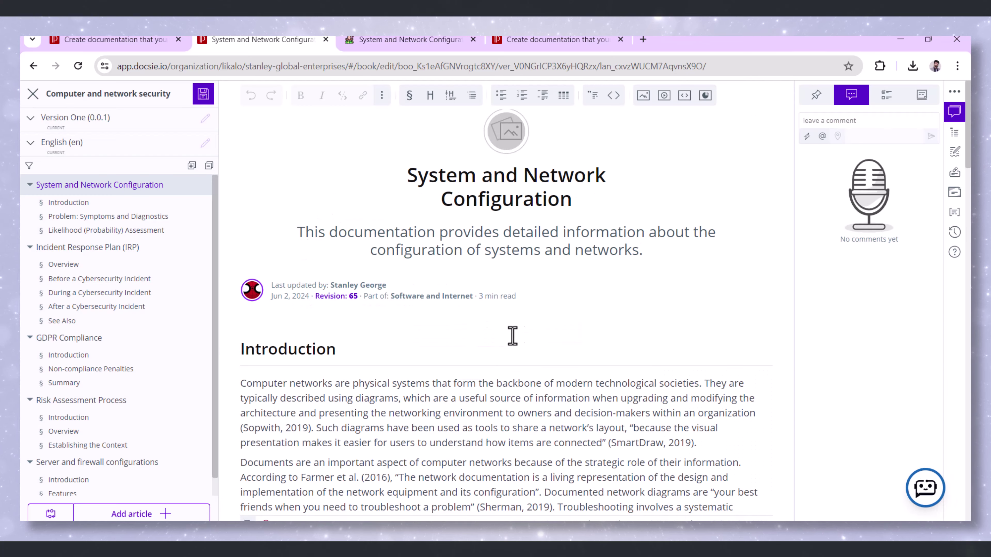
Select the Documentation paragraph's closing sentences and compare them with the published portal page
scroll(474, 363, "down", 10)
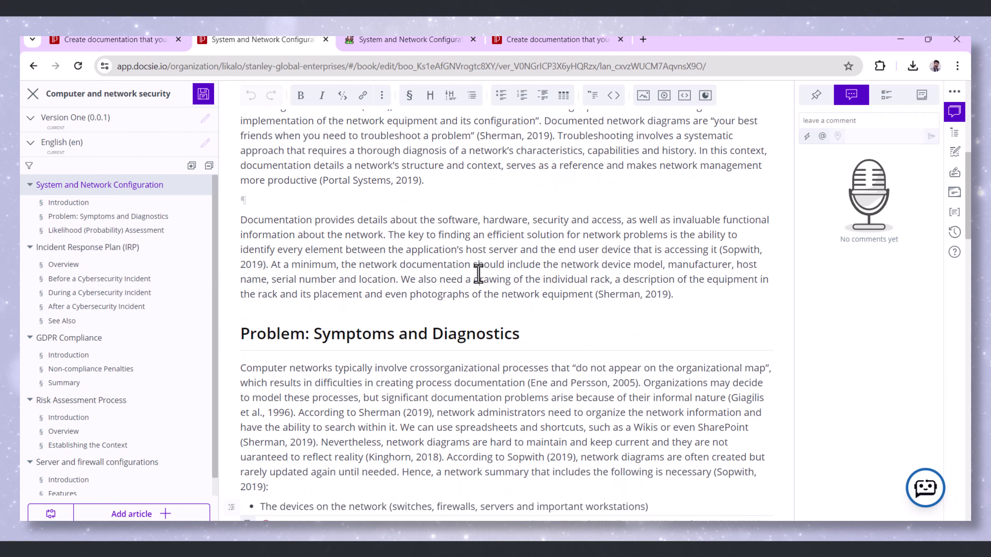
left_click_drag(459, 265, 702, 292)
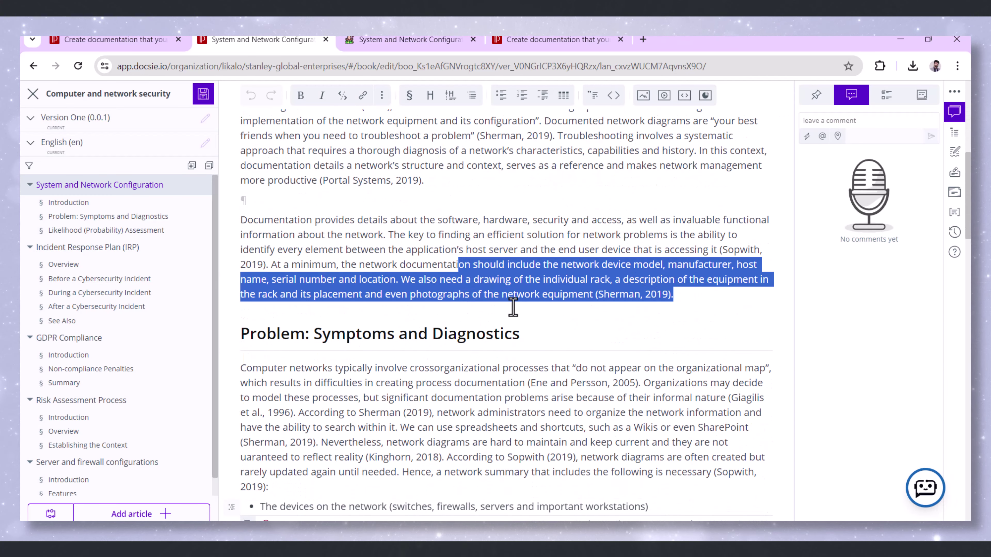
left_click(415, 44)
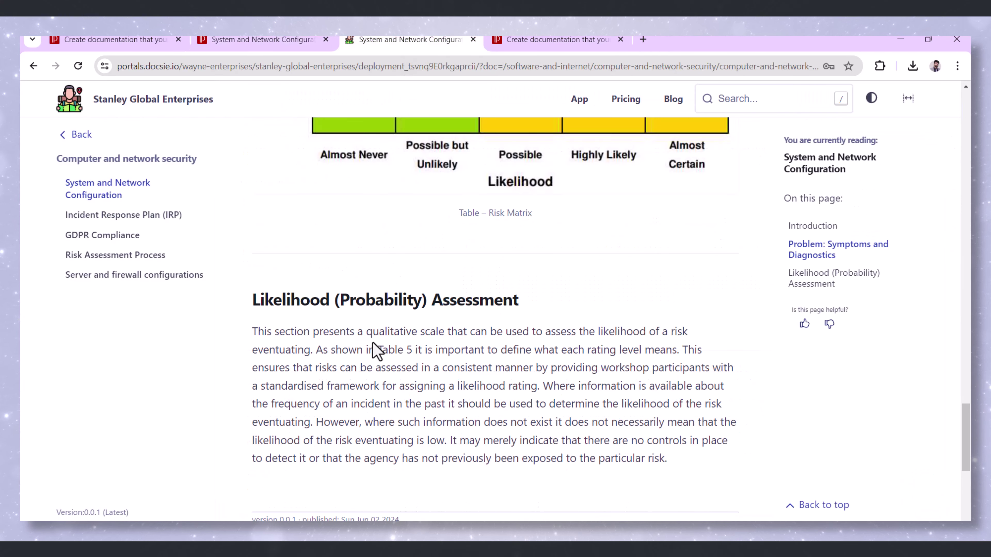
scroll(374, 345, "down", 2)
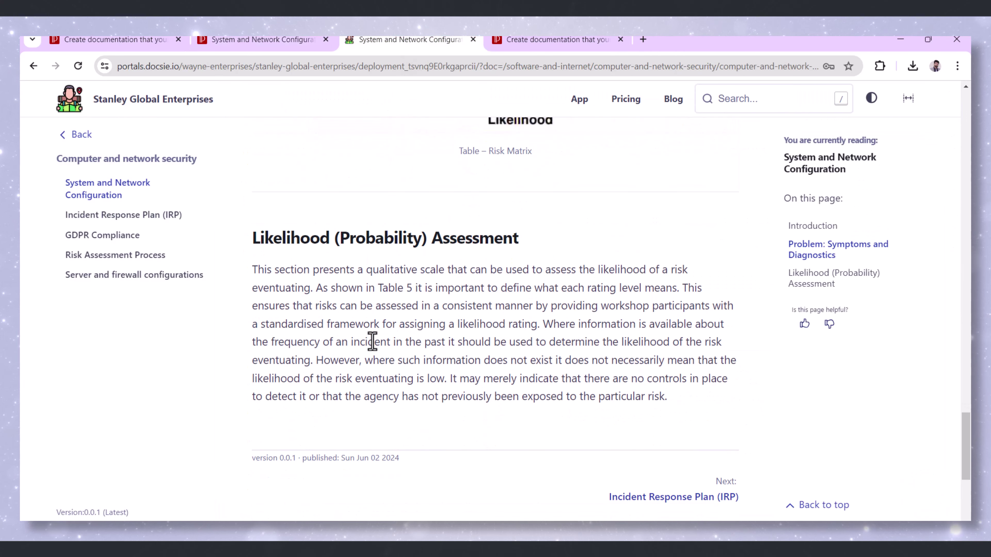
left_click(264, 50)
Start an @ mention in the comment box, then dismiss the teammate list
scroll(301, 306, "down", 5)
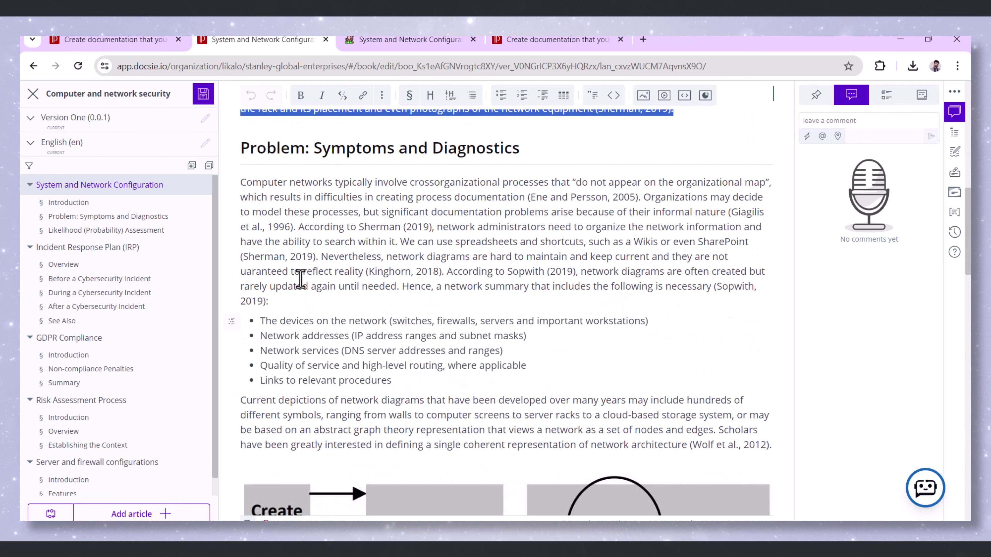
scroll(300, 279, "down", 2)
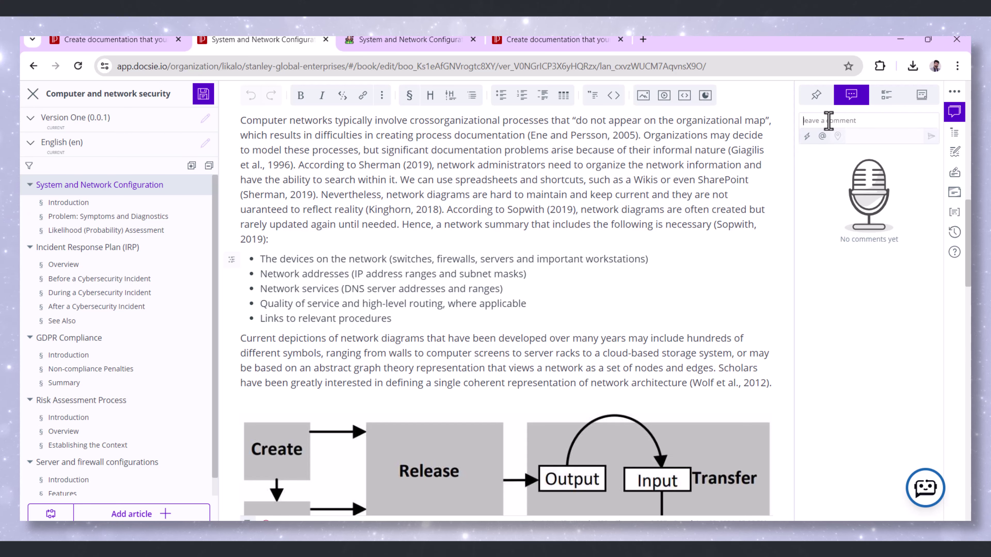
left_click(823, 137)
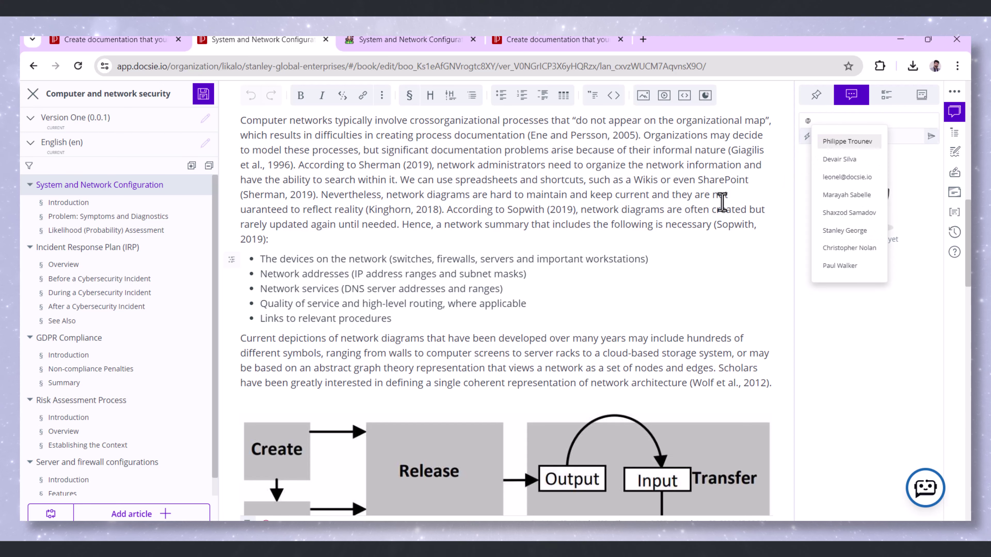
left_click(667, 211)
Open the network architecture diagram in the annotation editor, then return to the portal
scroll(635, 223, "down", 6)
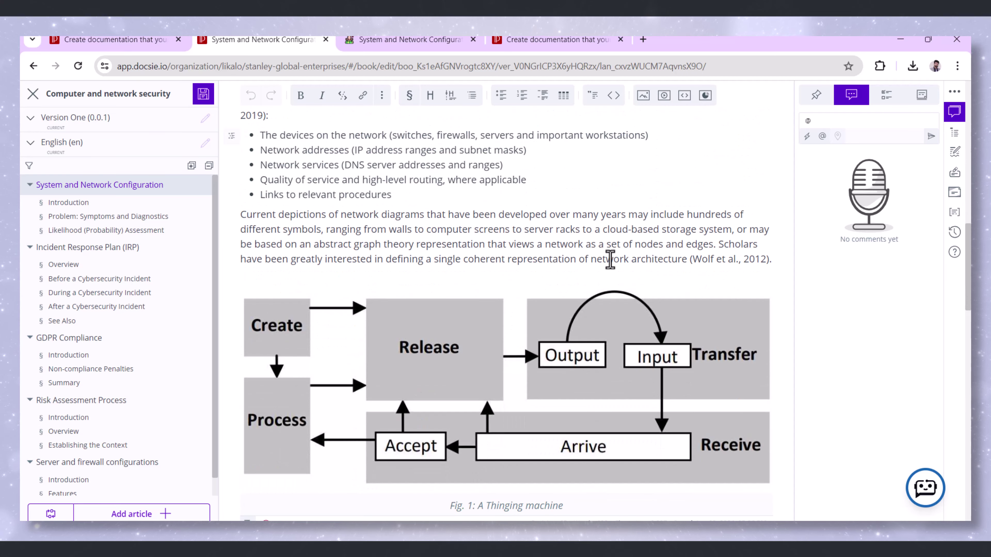
scroll(612, 271, "down", 8)
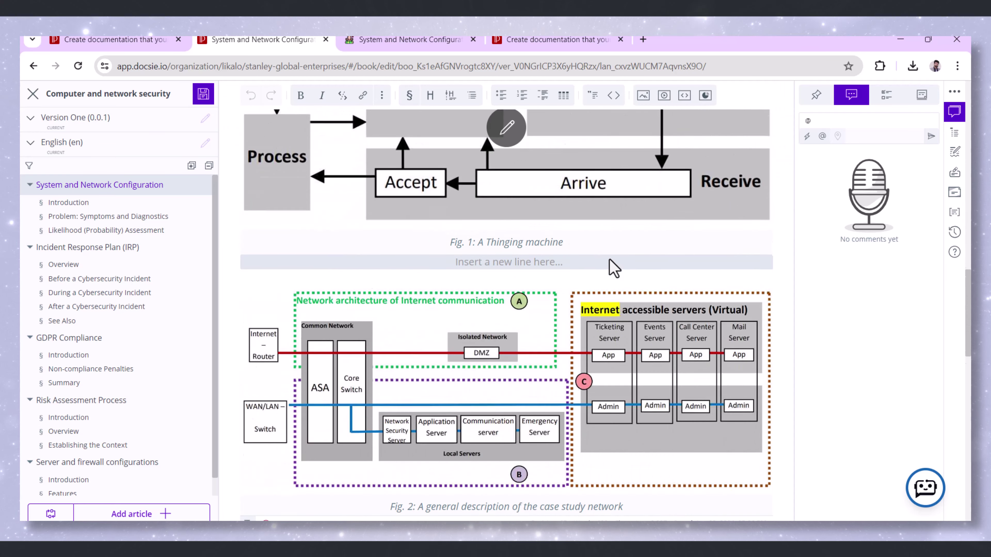
scroll(603, 268, "down", 2)
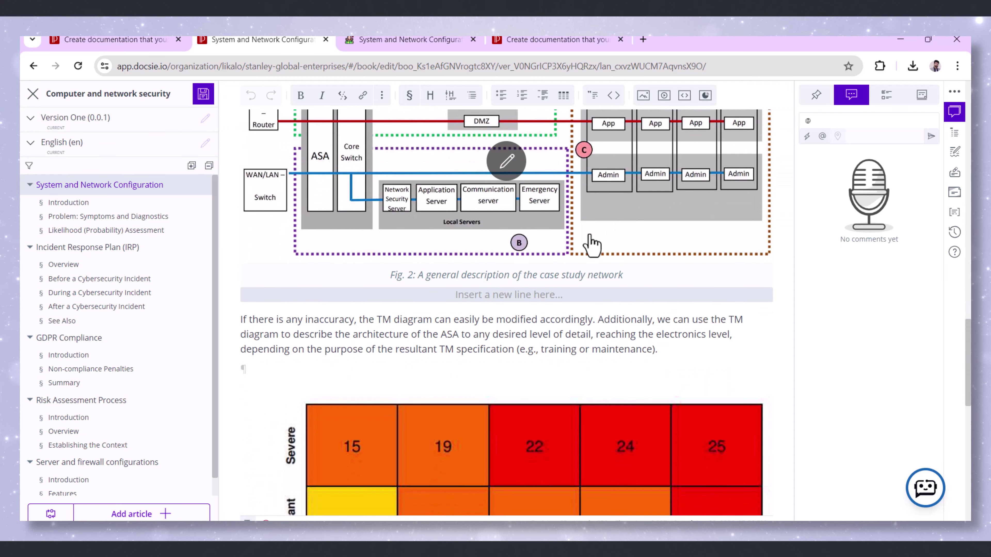
scroll(592, 245, "up", 2)
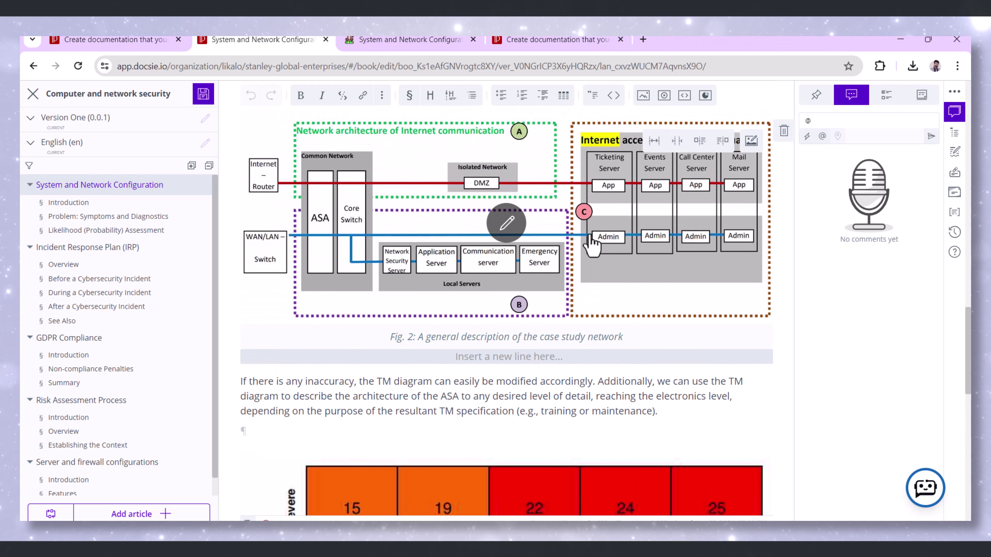
left_click(751, 142)
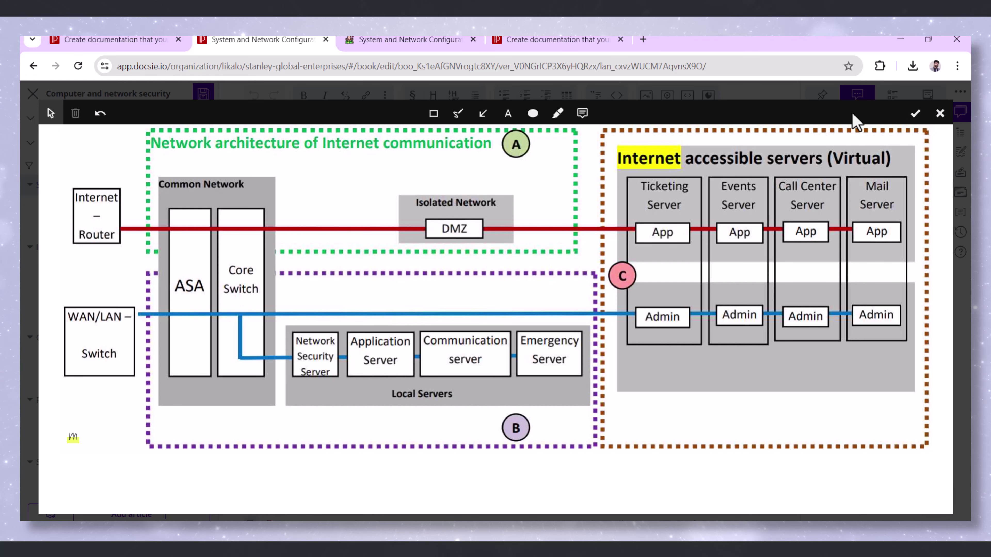
left_click(423, 39)
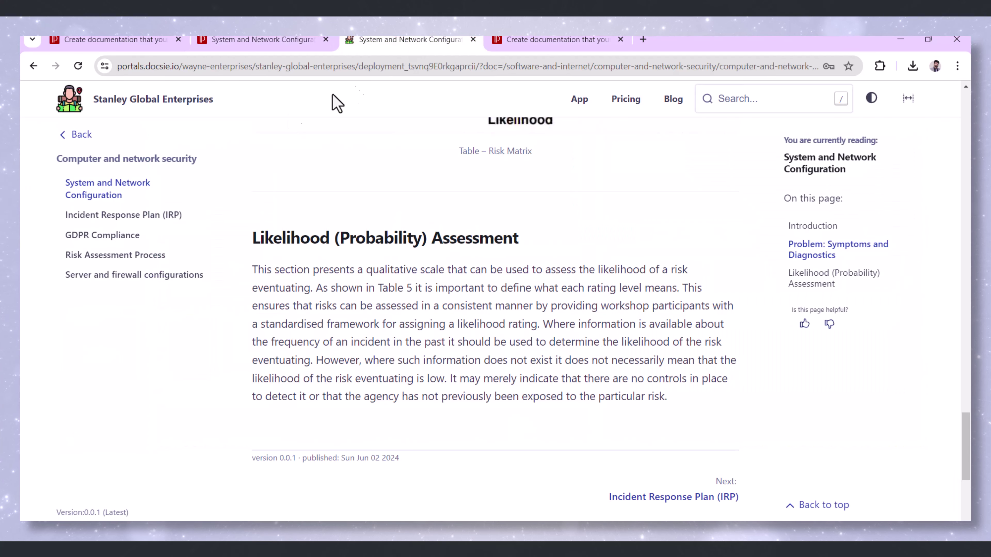
Read the portal's Incident Response Plan (IRP) article from Overview down to its NIST and CISA See Also links
left_click(94, 215)
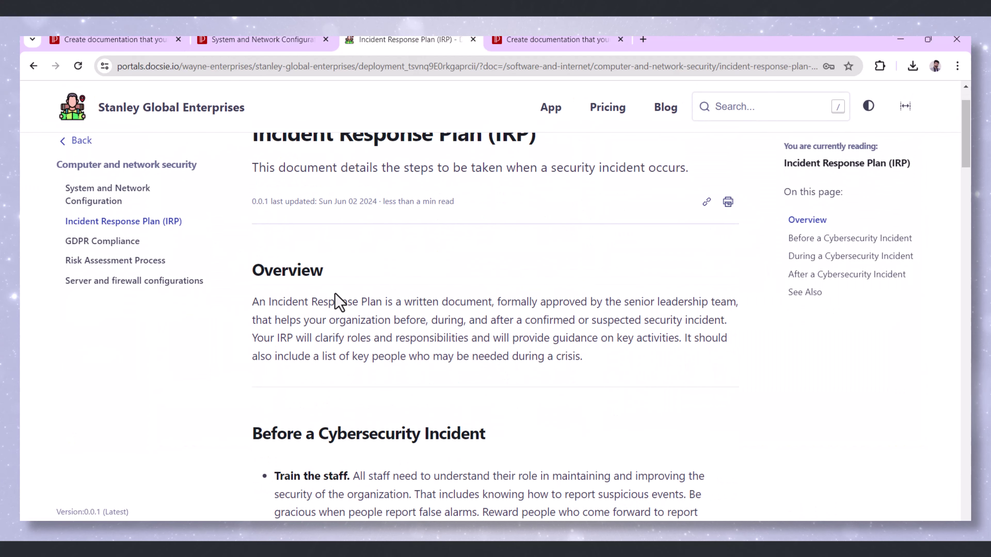
scroll(339, 303, "down", 2)
scroll(339, 302, "down", 2)
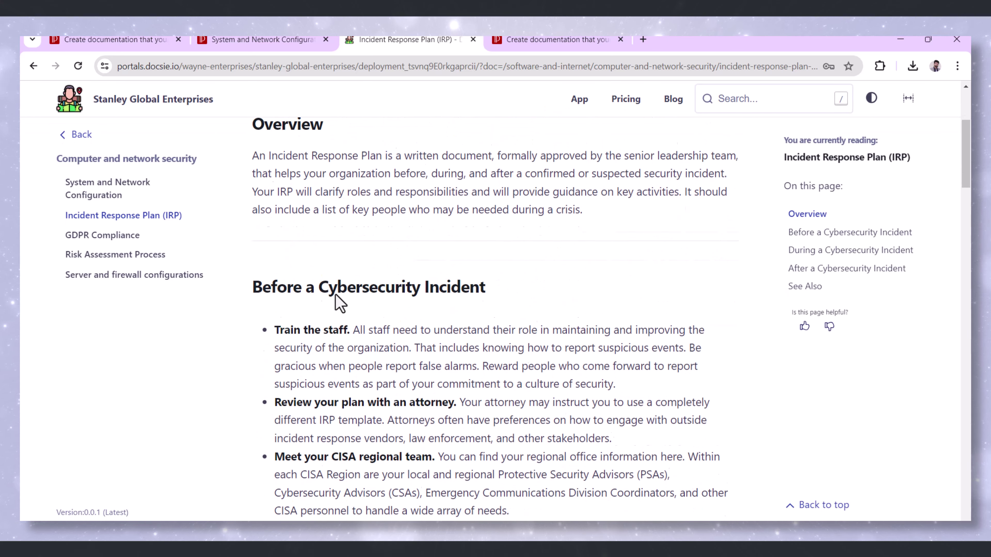
scroll(339, 304, "down", 1)
scroll(337, 293, "down", 3)
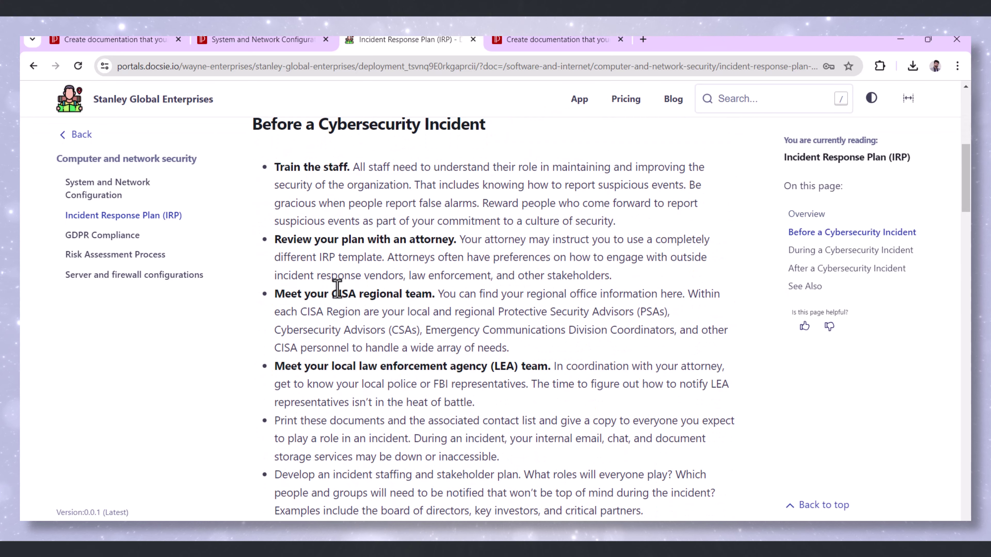
scroll(338, 289, "down", 5)
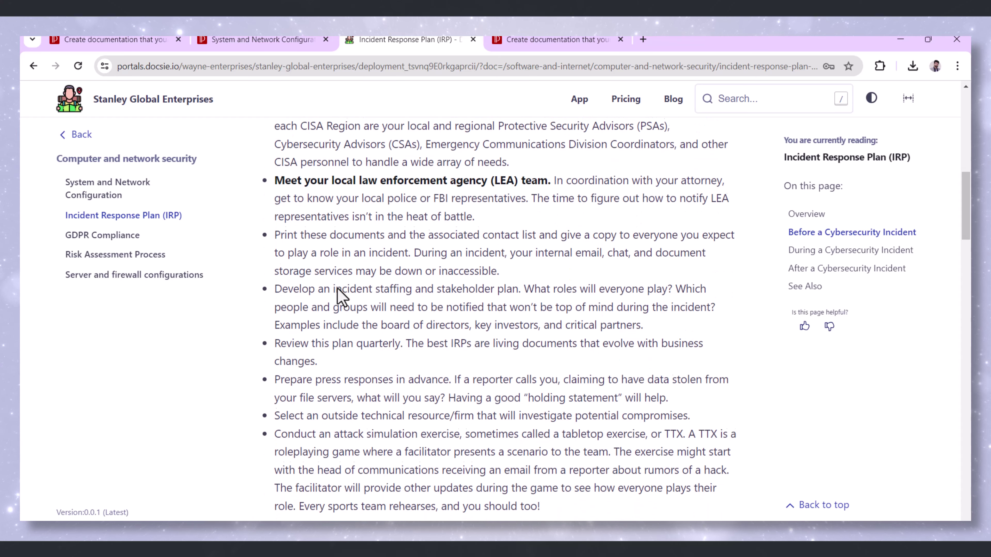
scroll(337, 289, "down", 6)
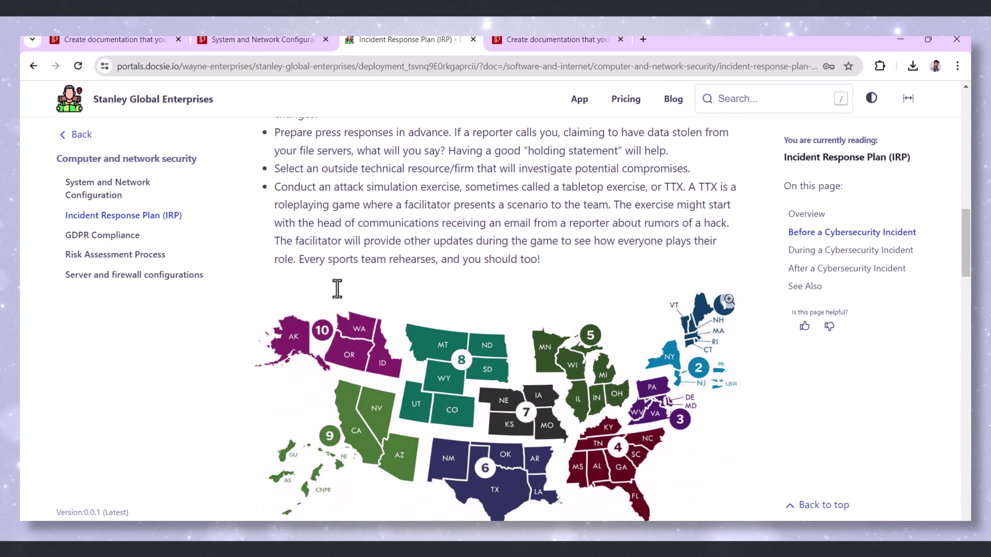
scroll(337, 289, "down", 5)
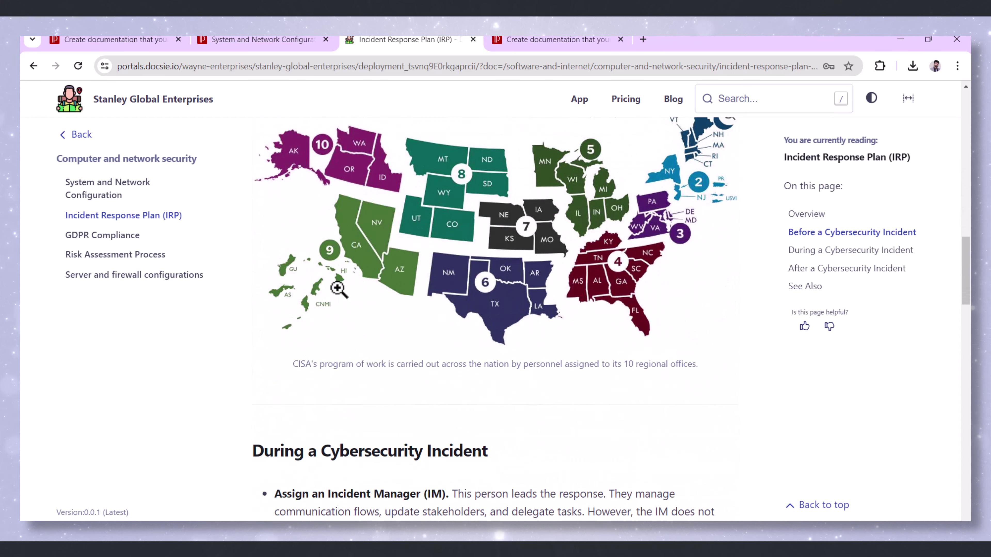
scroll(338, 289, "down", 5)
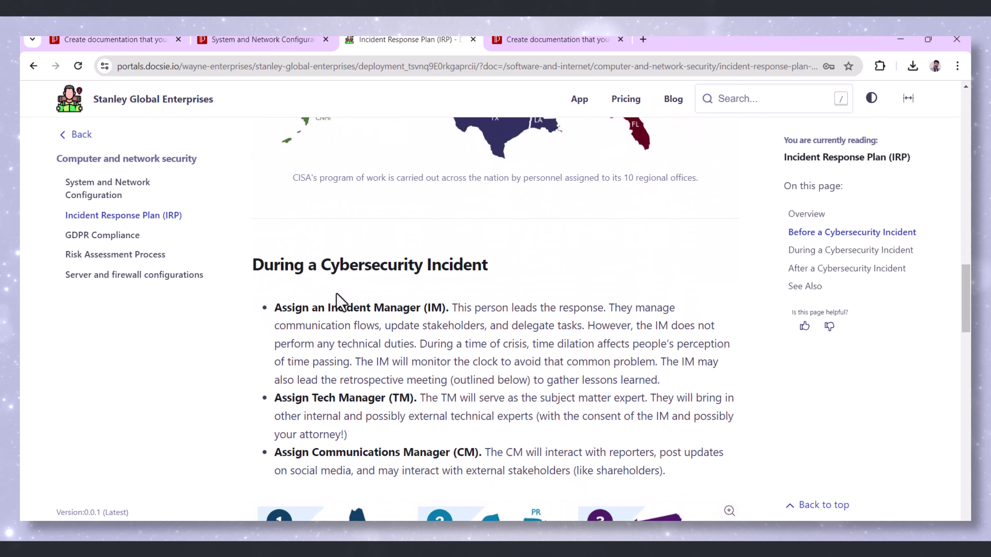
scroll(336, 293, "down", 5)
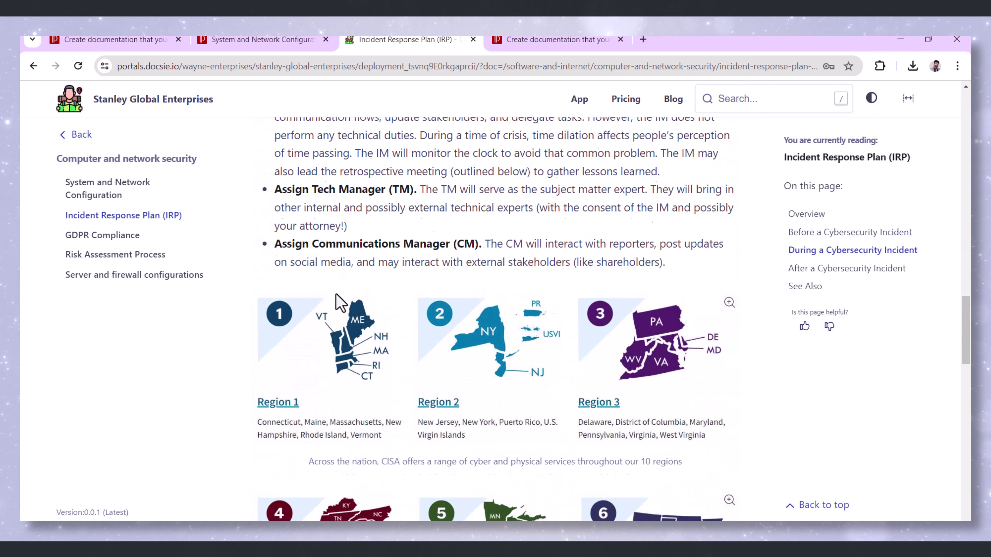
scroll(339, 298, "down", 4)
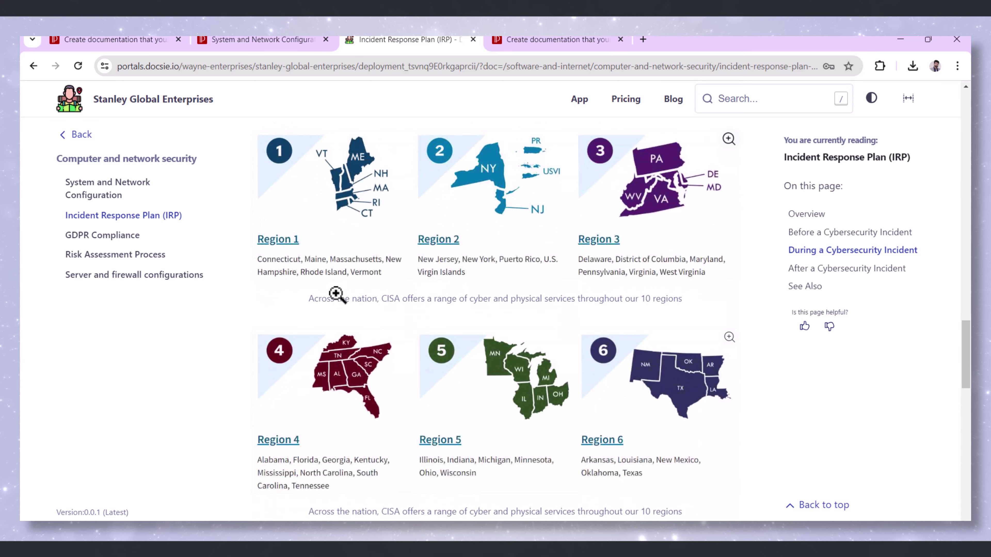
scroll(336, 296, "down", 6)
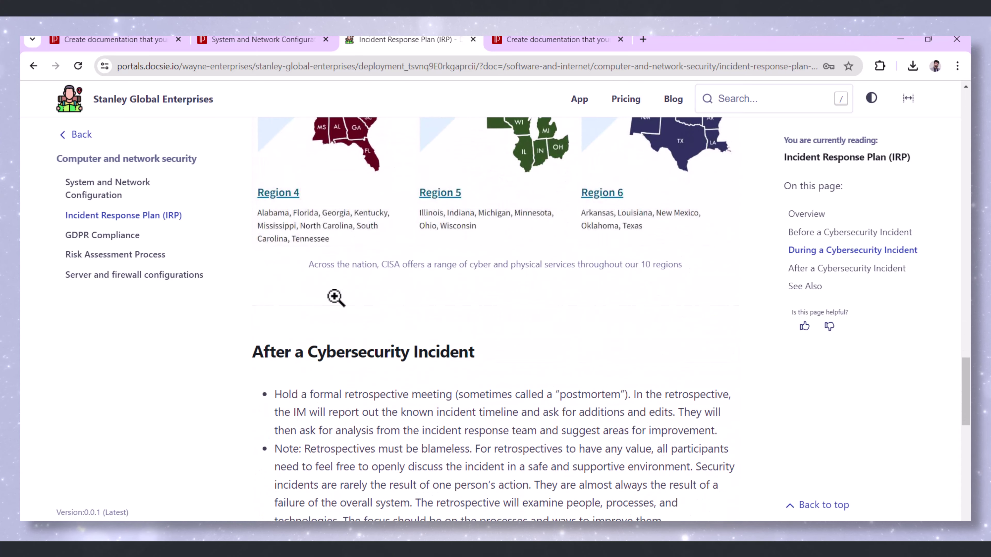
scroll(335, 296, "down", 2)
scroll(334, 298, "down", 1)
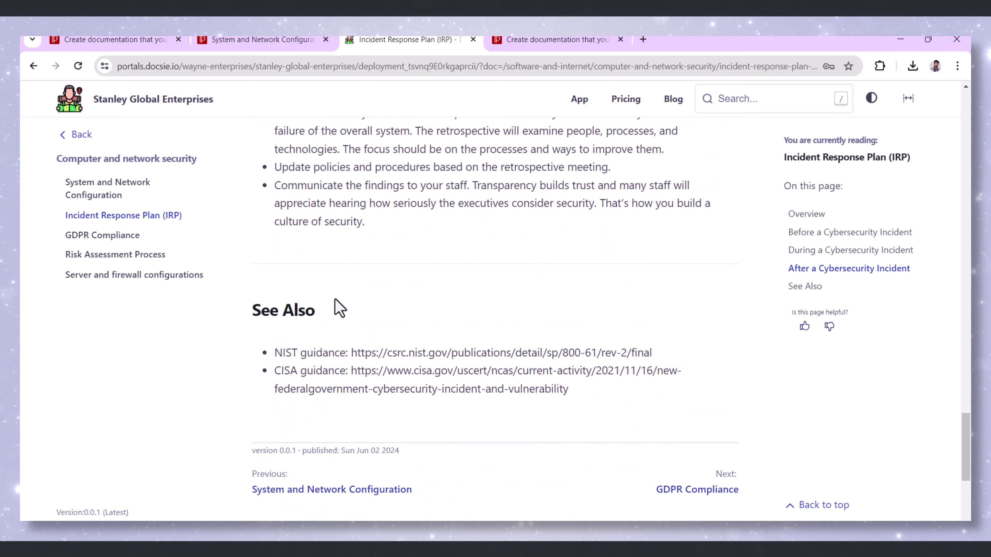
scroll(336, 308, "down", 1)
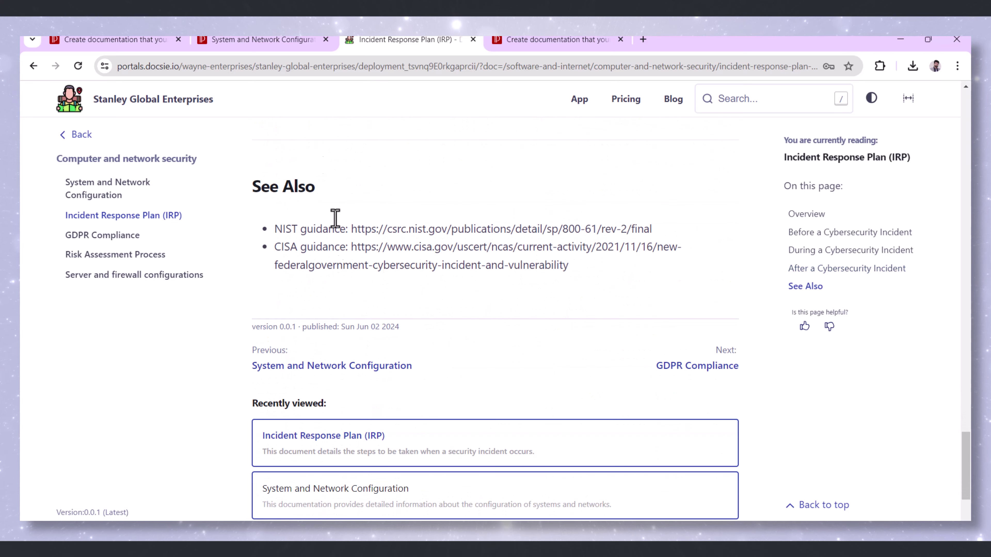
Close the diagram annotation editor and review the IRP article past the US regions map
left_click(269, 39)
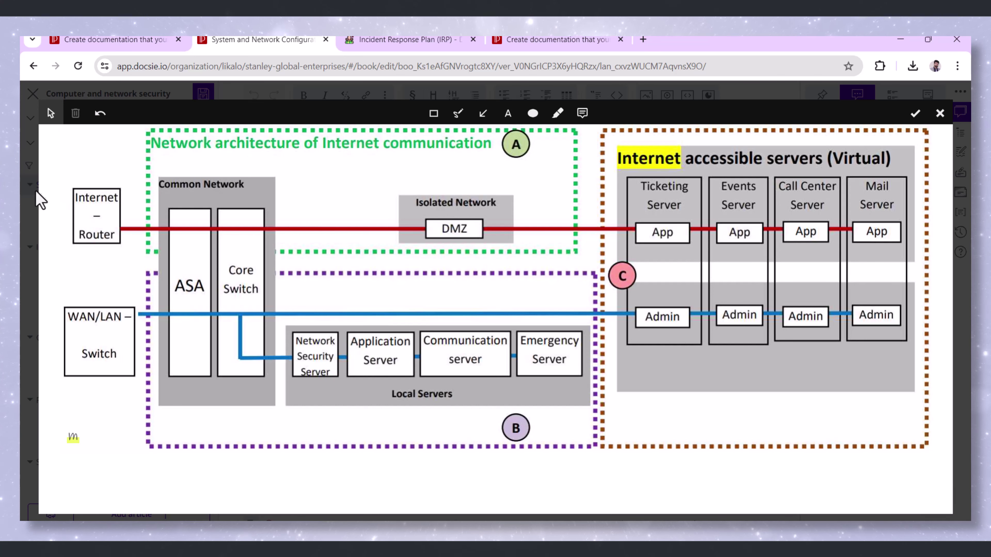
left_click(939, 114)
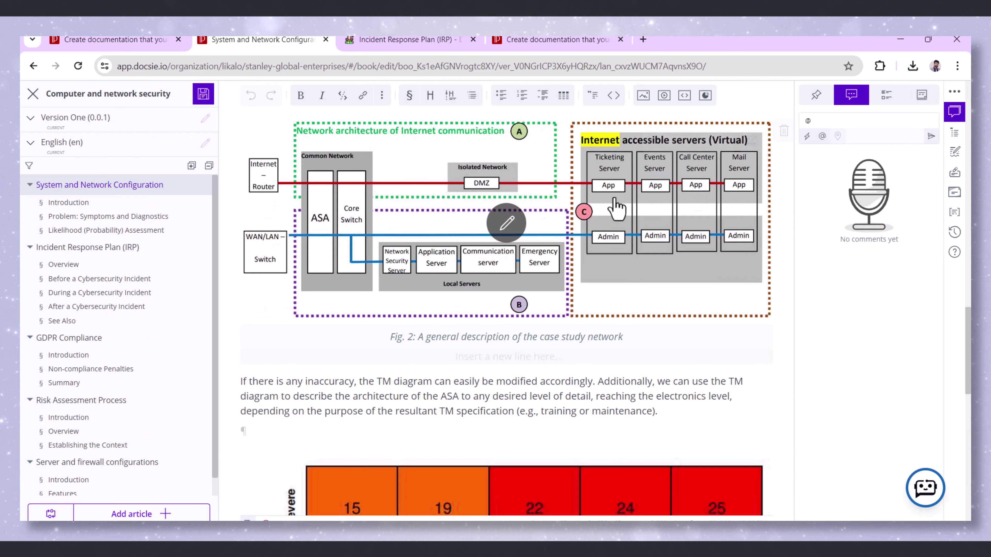
left_click(147, 250)
scroll(408, 352, "down", 5)
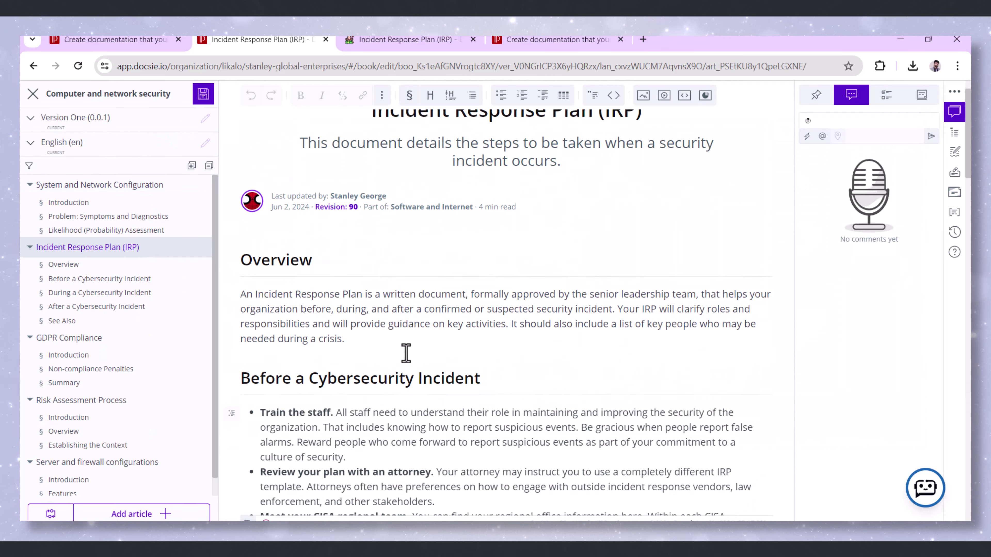
scroll(407, 354, "down", 6)
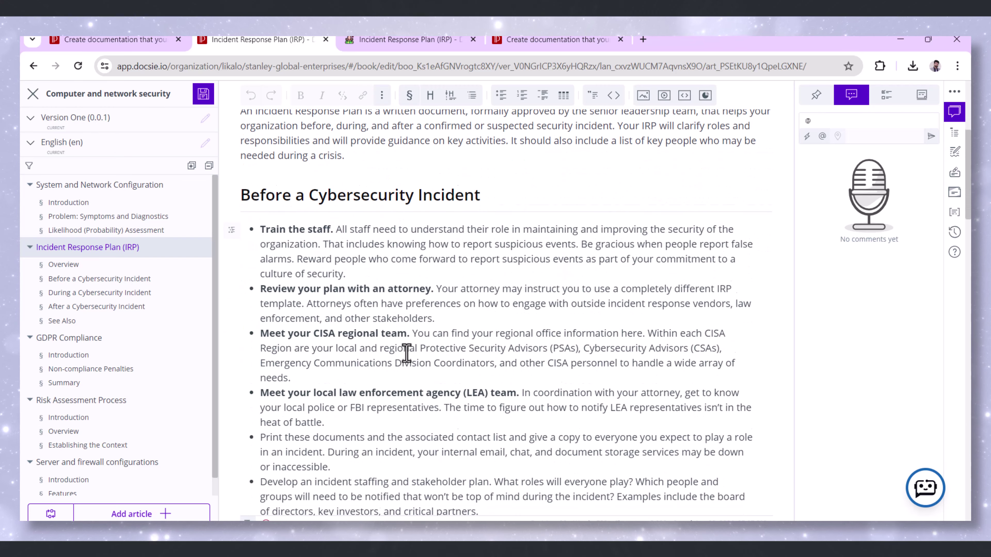
scroll(407, 353, "down", 5)
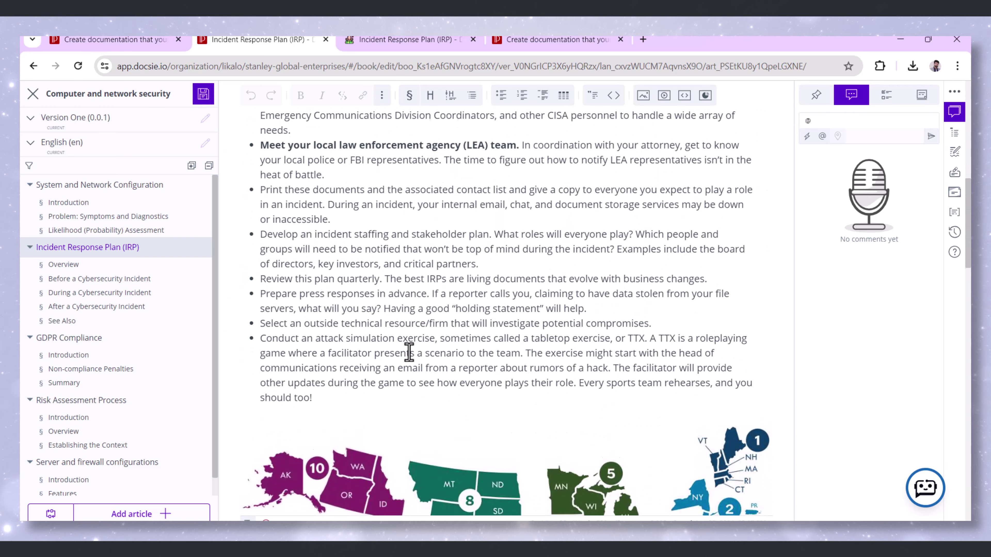
scroll(409, 353, "down", 7)
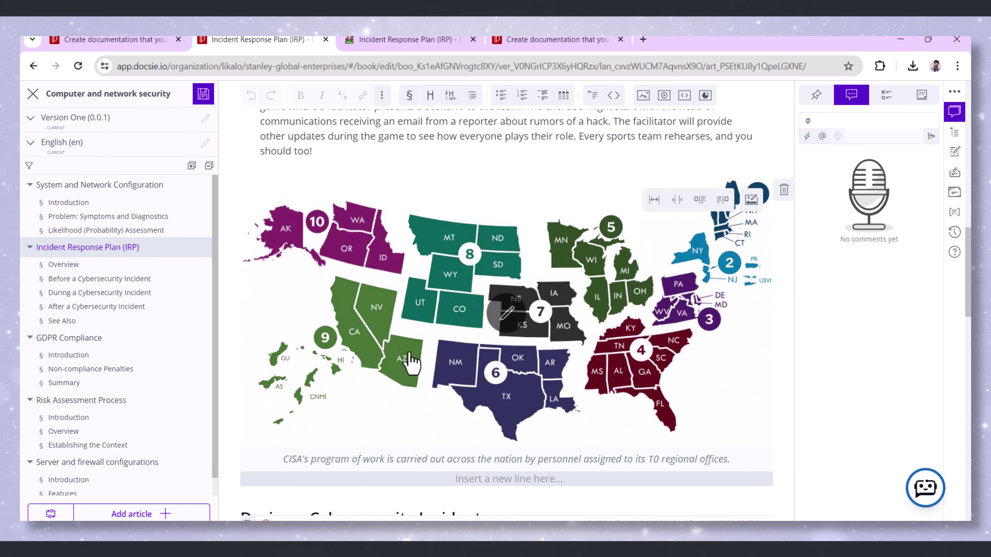
scroll(409, 353, "down", 5)
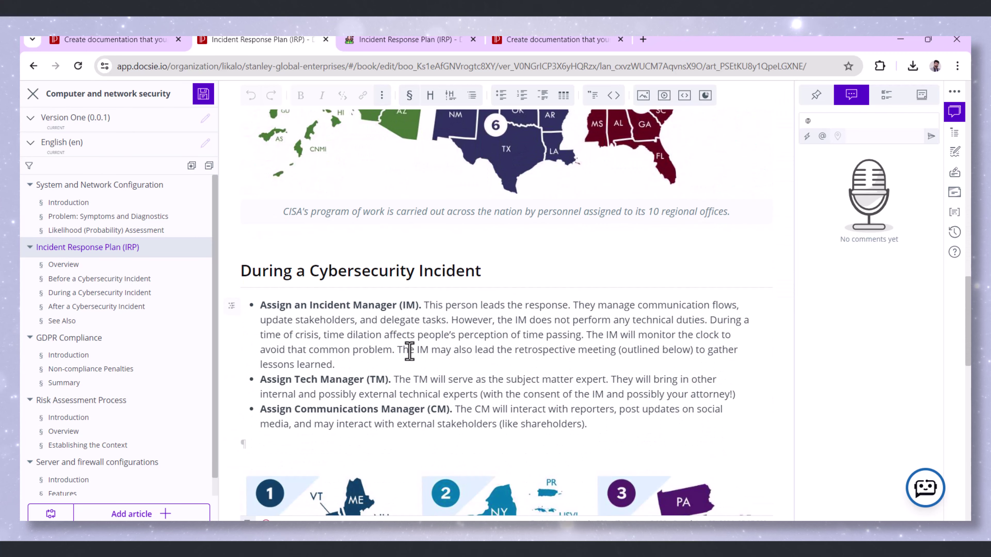
Set up a new book version from Current (0.0.1) Version One, then cancel without adding it
left_click(35, 126)
left_click(70, 174)
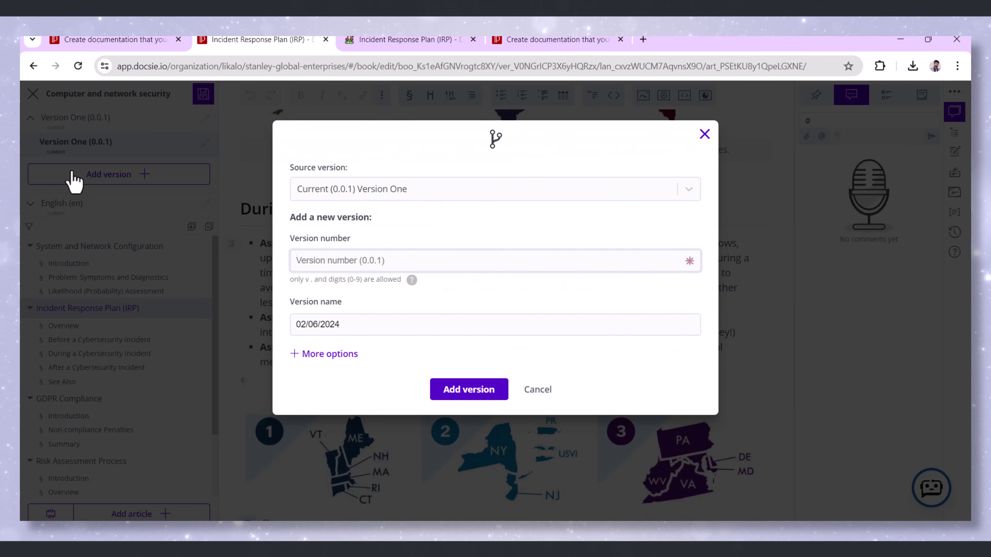
left_click(342, 200)
left_click(343, 220)
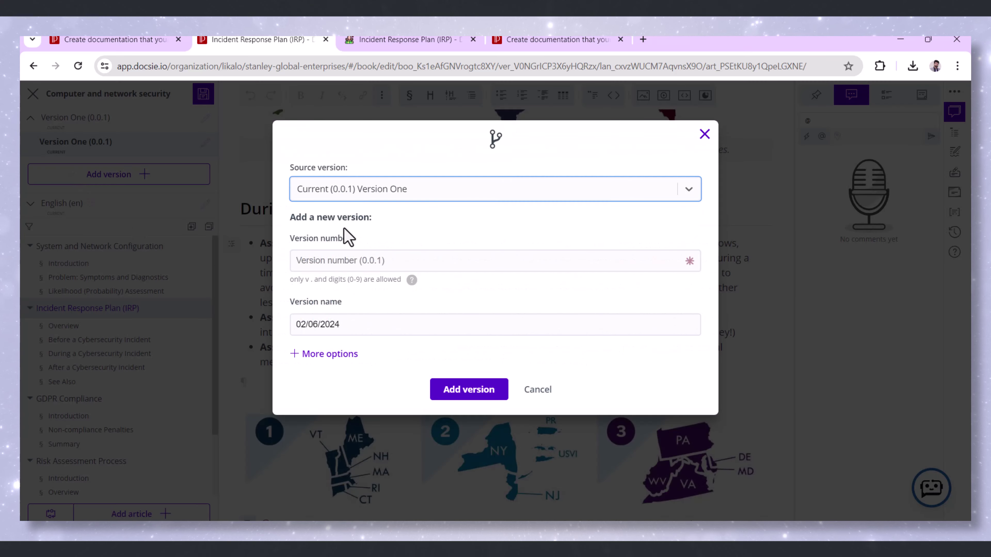
left_click(328, 354)
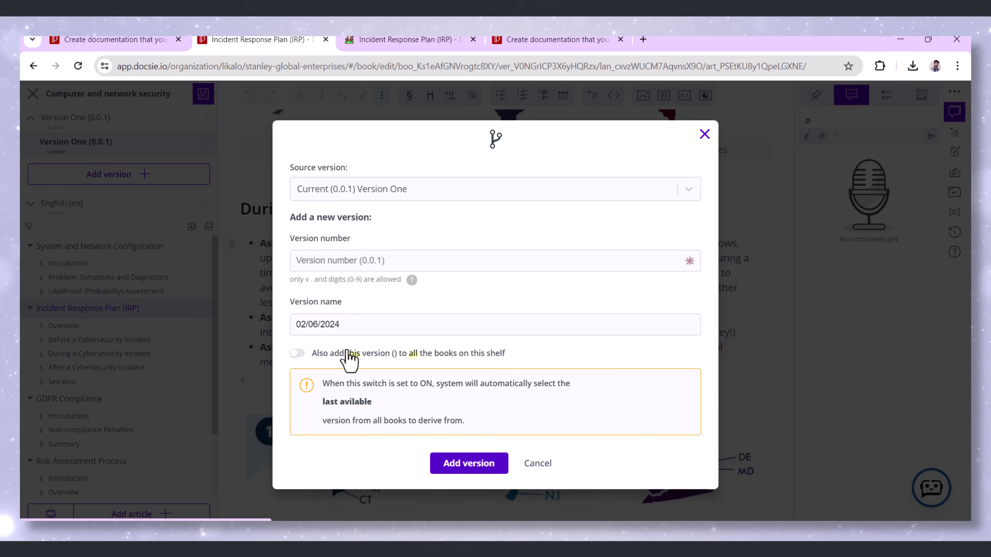
left_click(702, 141)
left_click(394, 39)
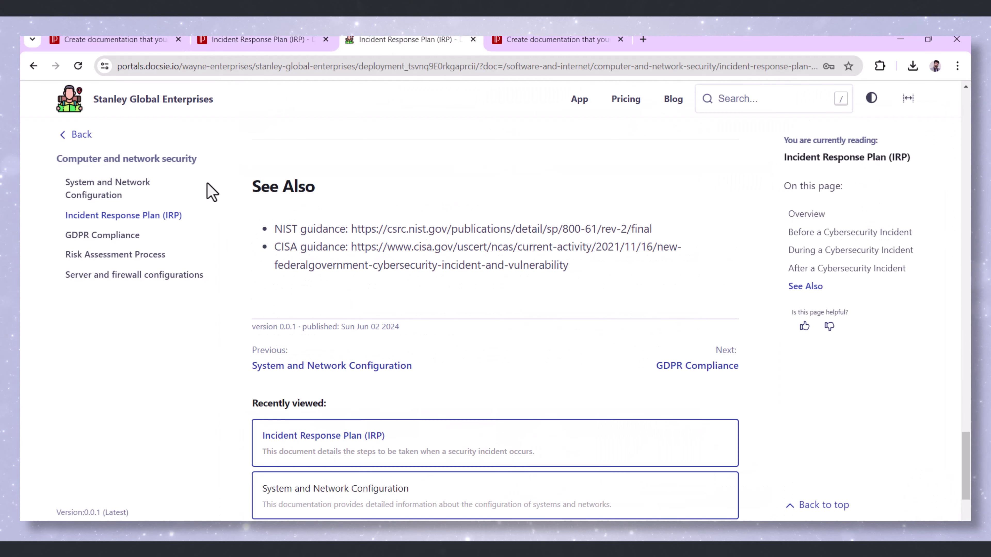
Read the portal's GDPR Compliance page through Introduction, Non-compliance Penalties and Summary
left_click(132, 239)
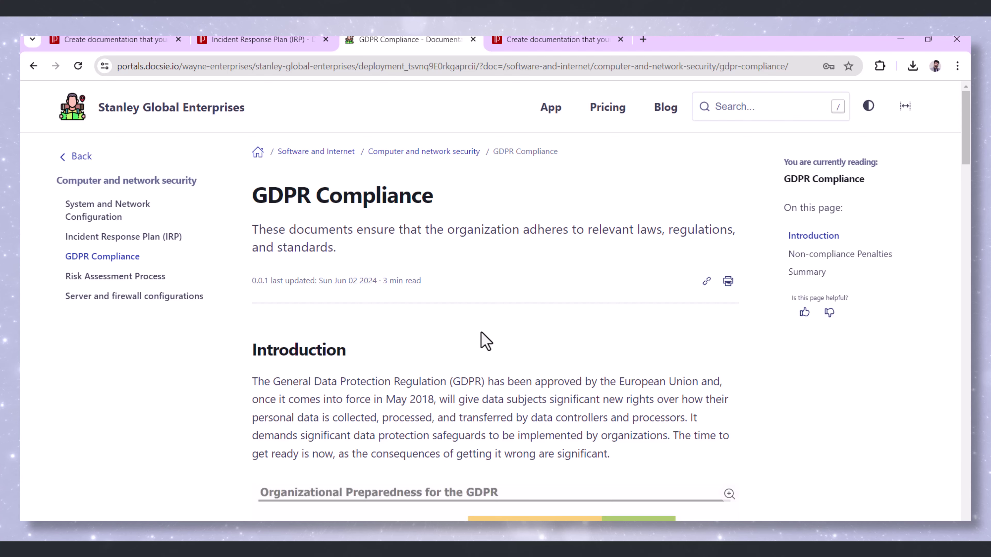
scroll(484, 340, "down", 5)
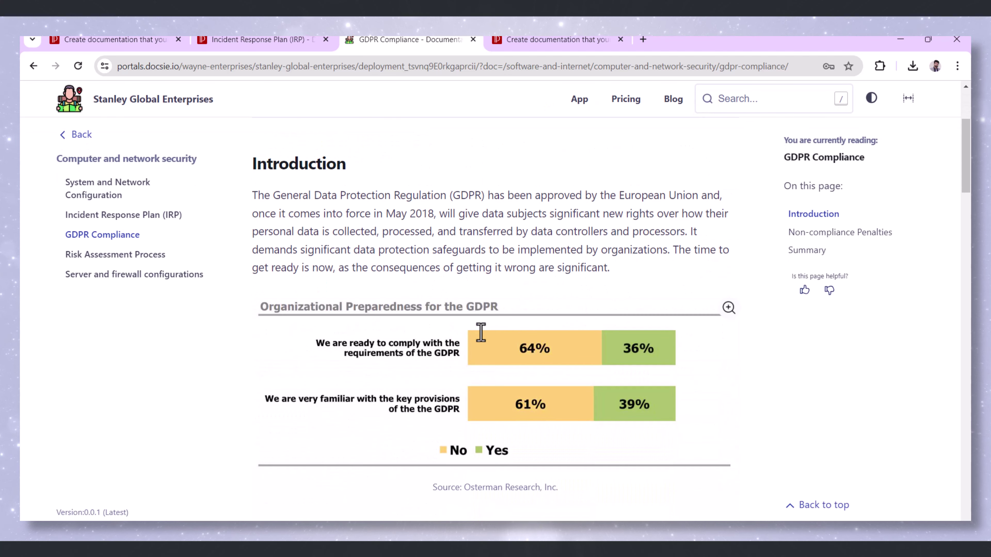
scroll(480, 333, "down", 3)
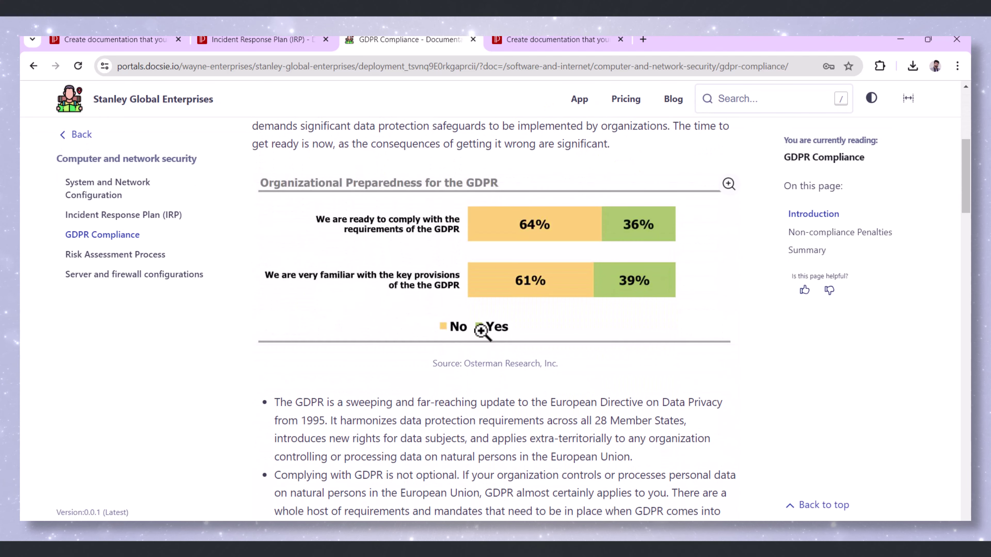
scroll(481, 331, "down", 5)
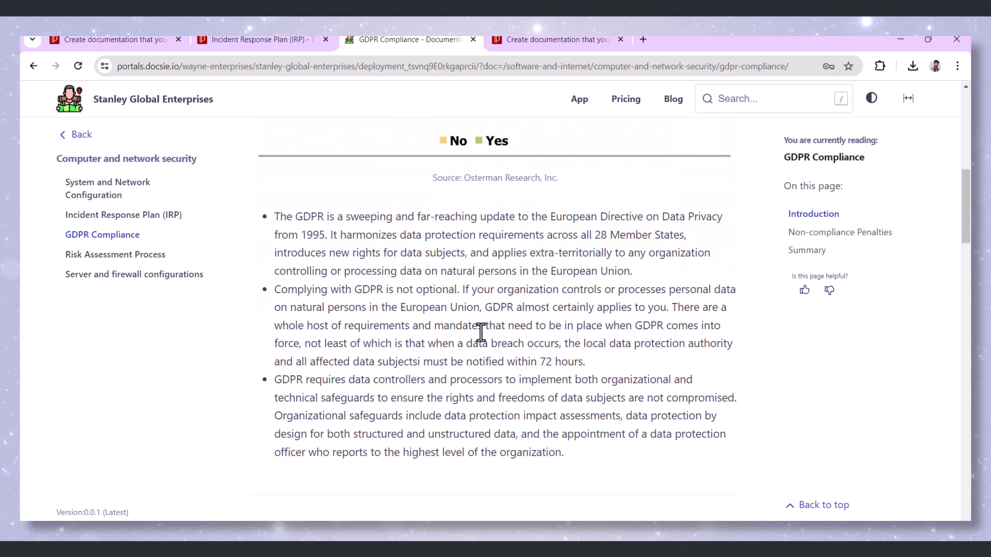
scroll(481, 333, "down", 7)
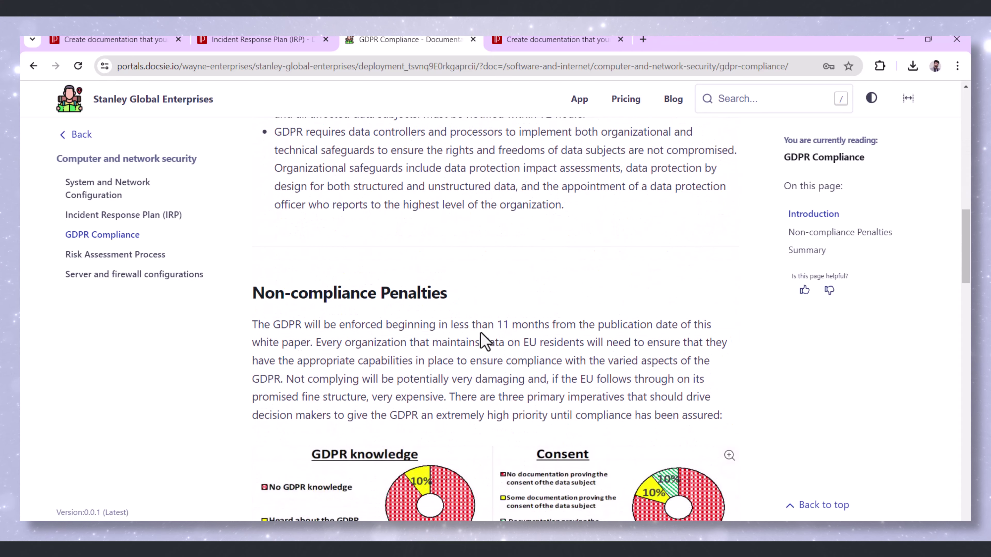
scroll(481, 333, "down", 5)
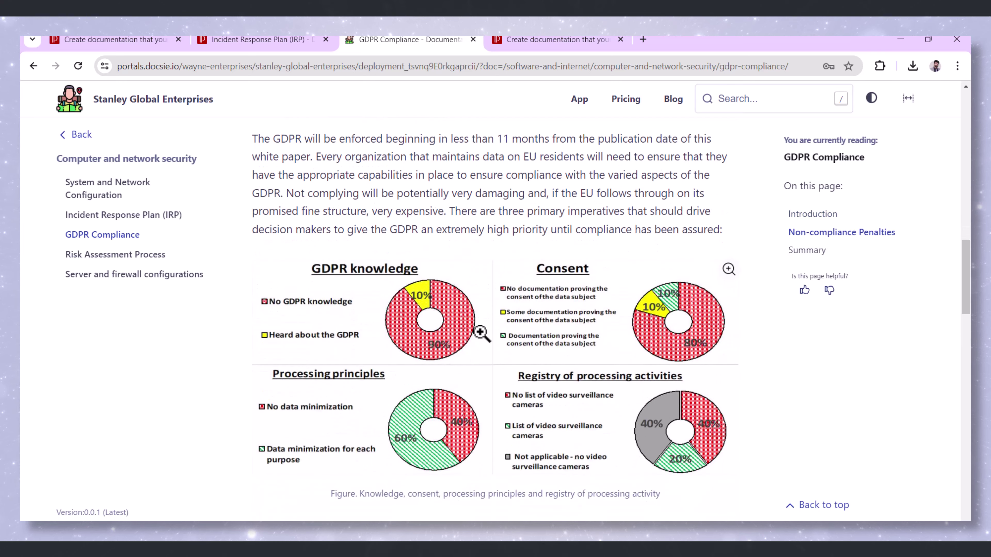
scroll(481, 333, "down", 3)
scroll(481, 333, "down", 5)
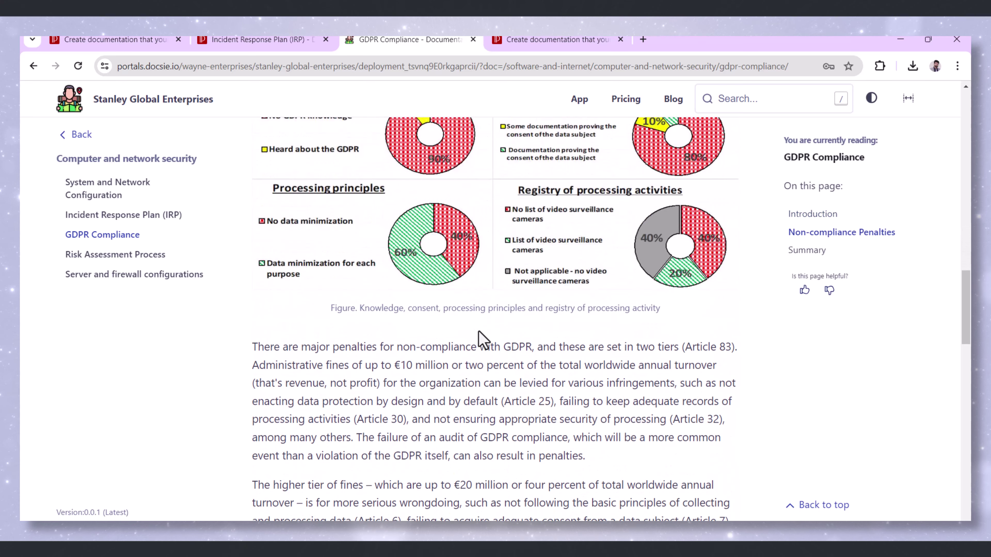
scroll(479, 331, "down", 4)
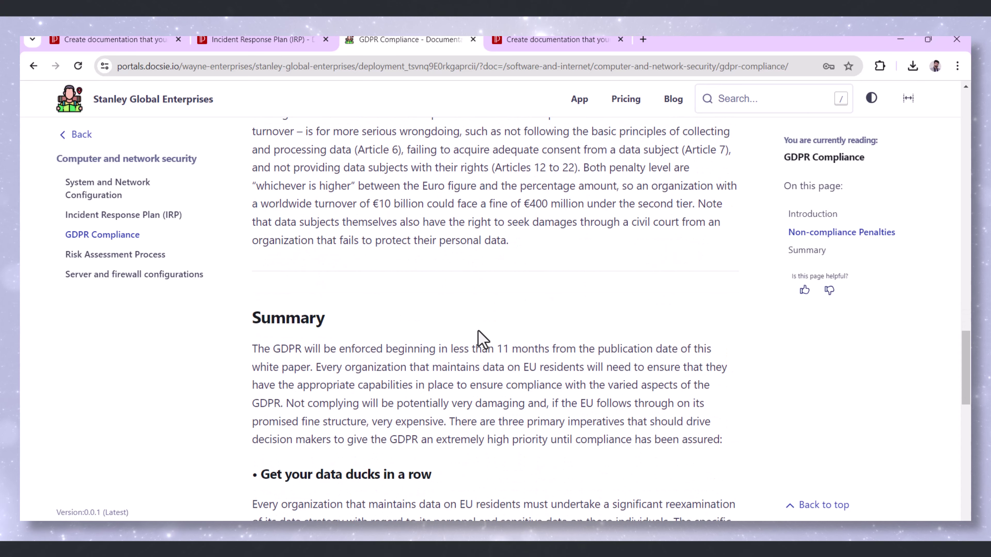
scroll(478, 331, "down", 1)
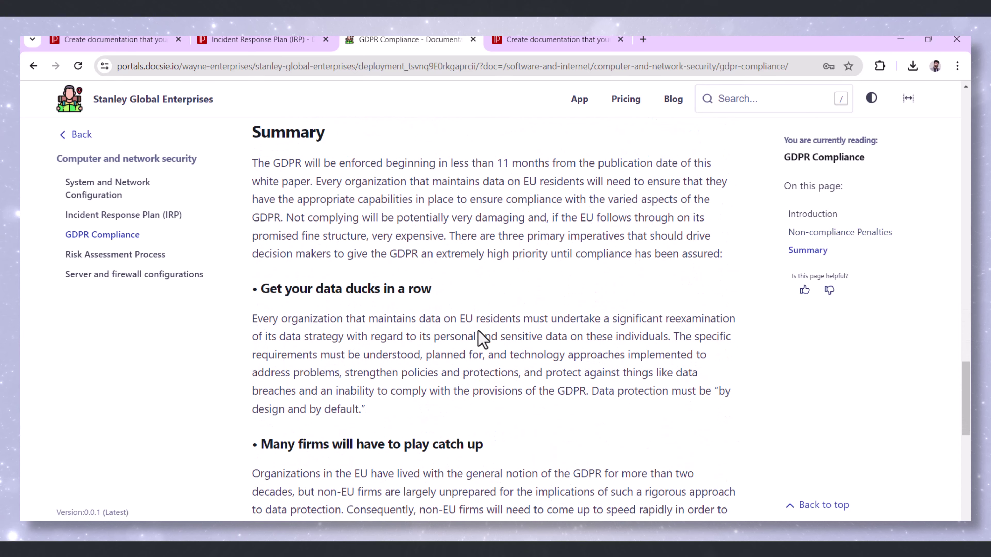
scroll(483, 338, "down", 3)
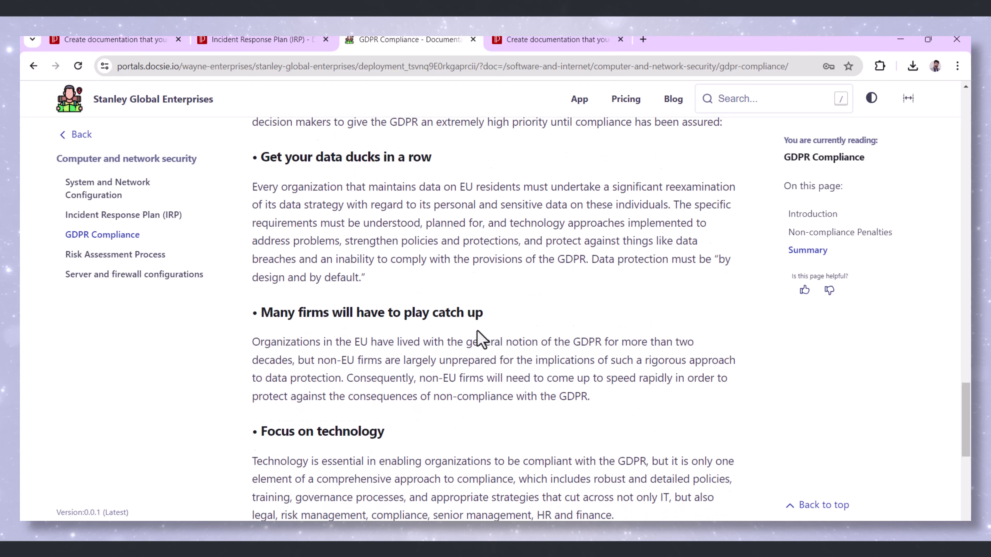
scroll(482, 339, "down", 3)
In the editor, open the GDPR Compliance article and scroll through its charts
left_click(283, 41)
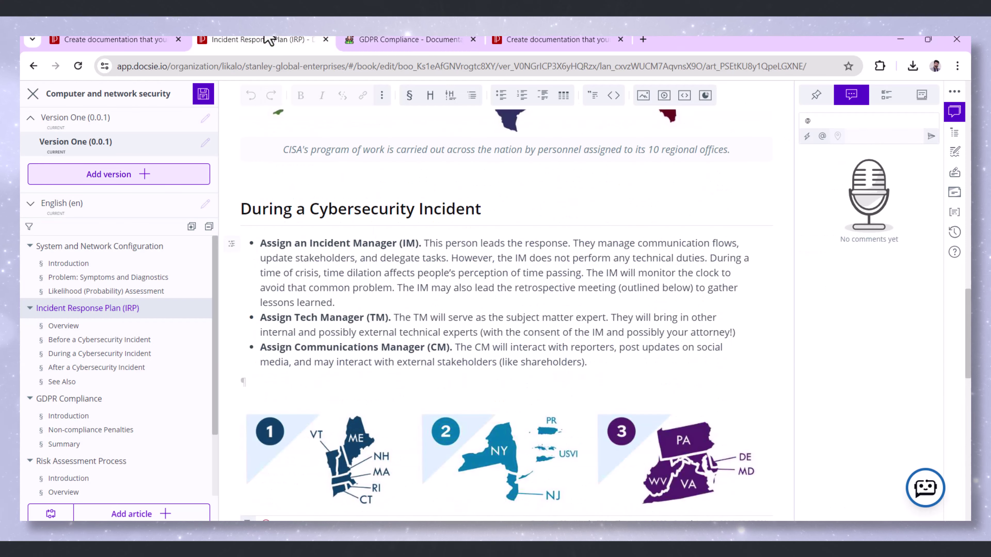
left_click(84, 399)
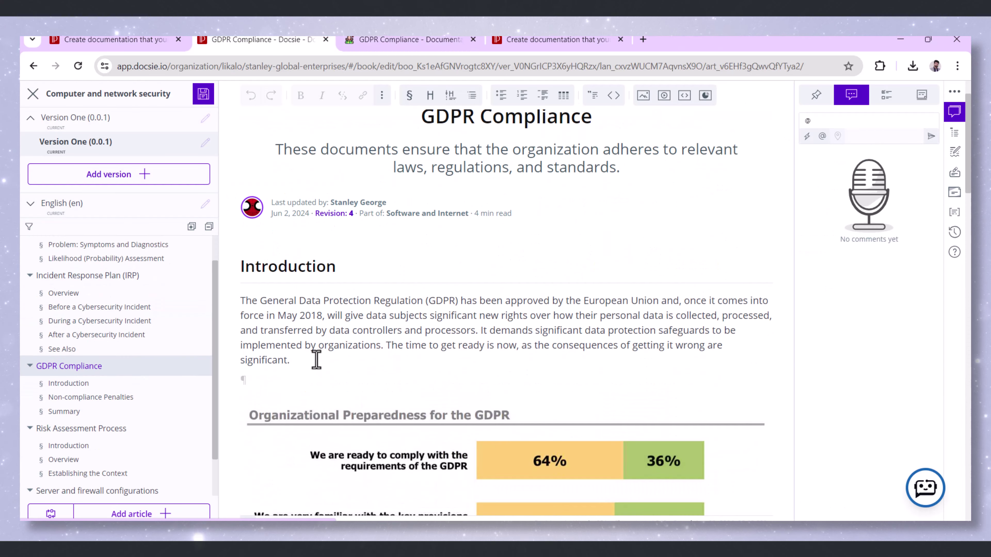
scroll(372, 348, "down", 7)
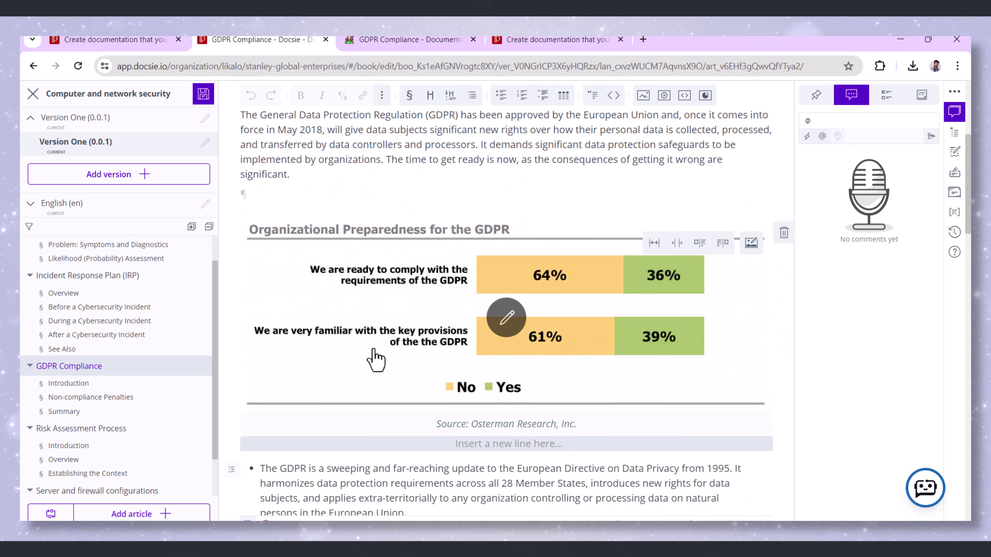
scroll(372, 351, "down", 6)
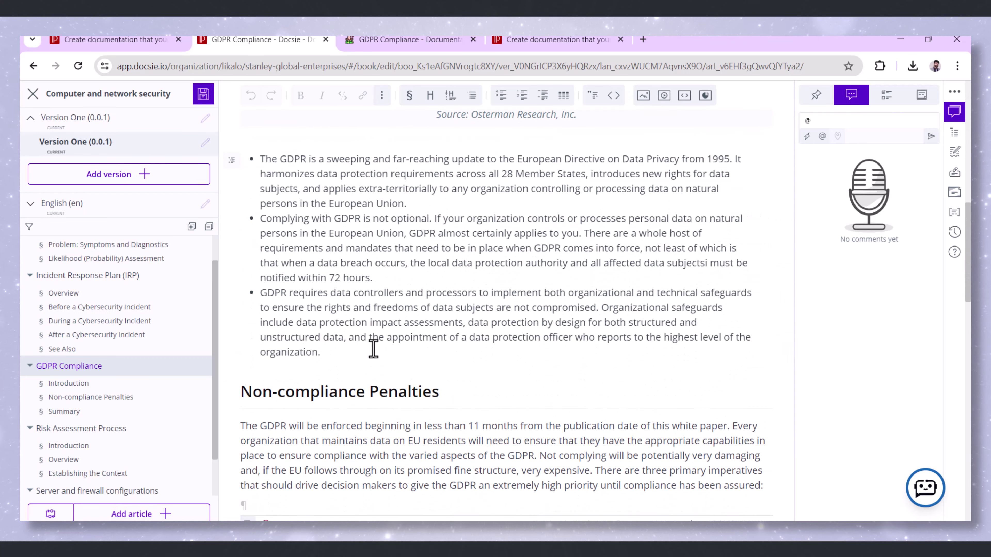
scroll(373, 349, "down", 5)
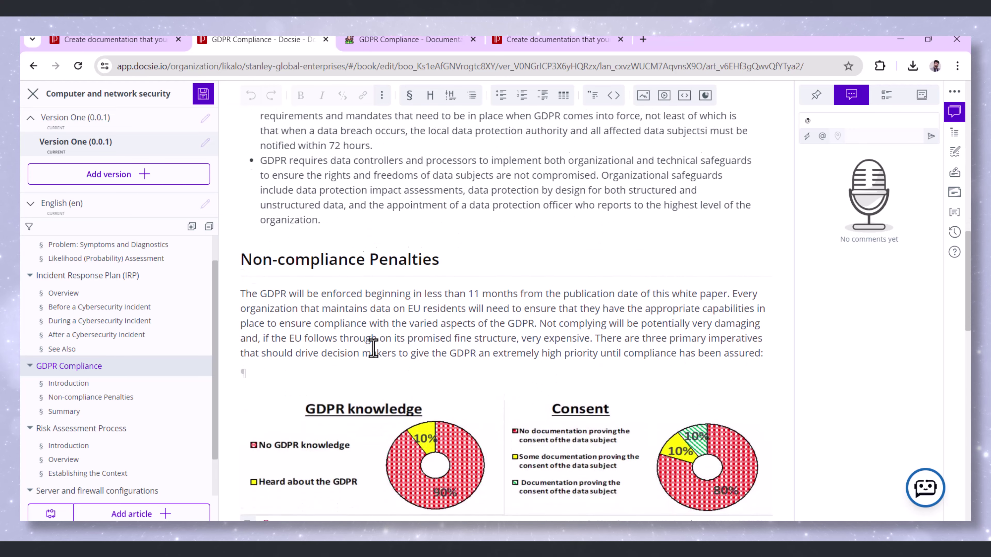
scroll(375, 357, "down", 5)
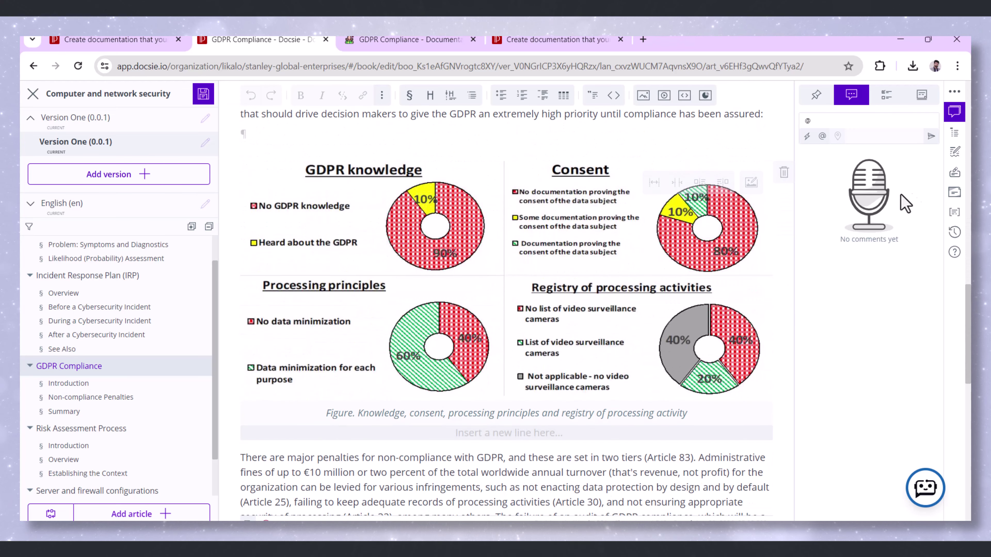
Compare Revisions 0, 1 and 2 against the current one in the article revision history, then close it
left_click(956, 234)
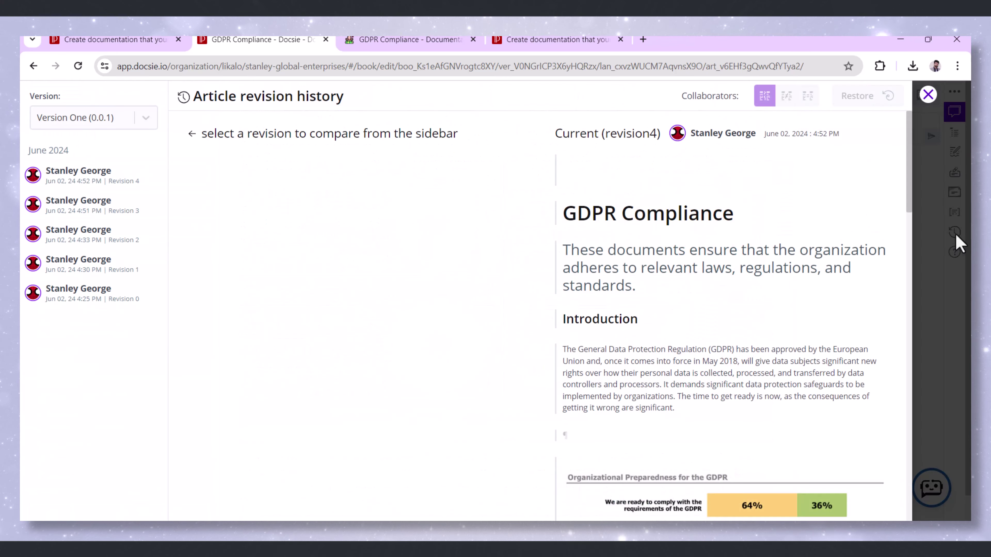
left_click(104, 306)
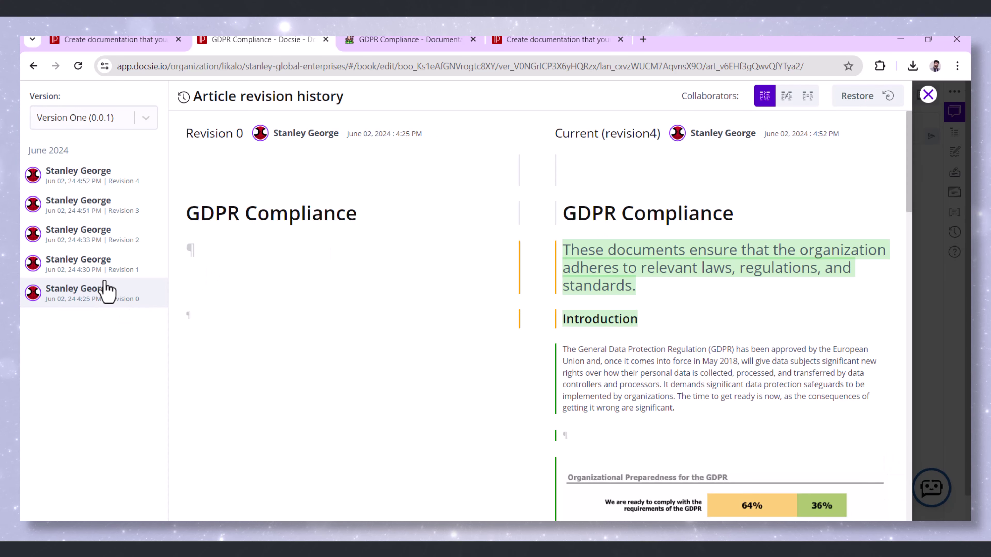
left_click(104, 261)
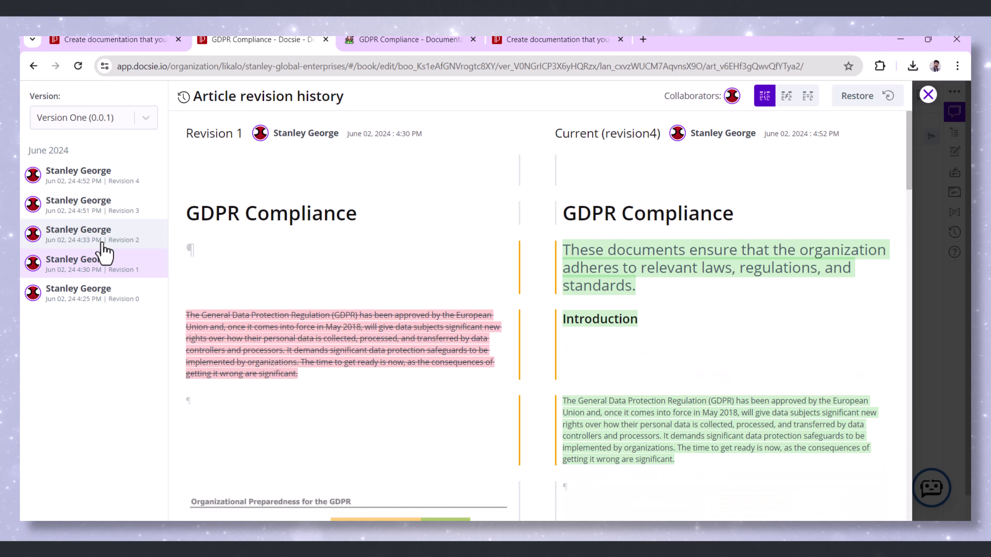
left_click(103, 250)
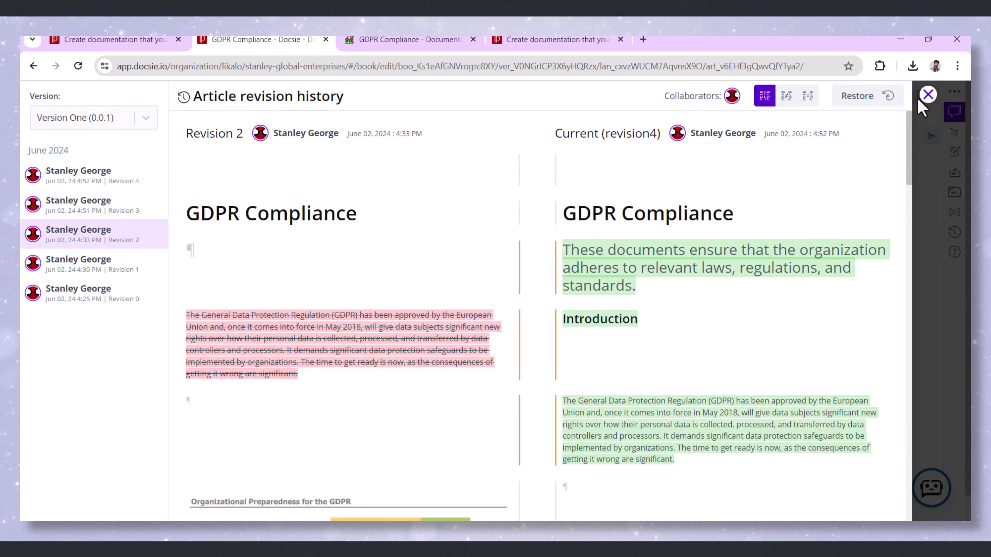
left_click(928, 95)
Open the published Risk Assessment Process page in the portal and start reading it
left_click(406, 39)
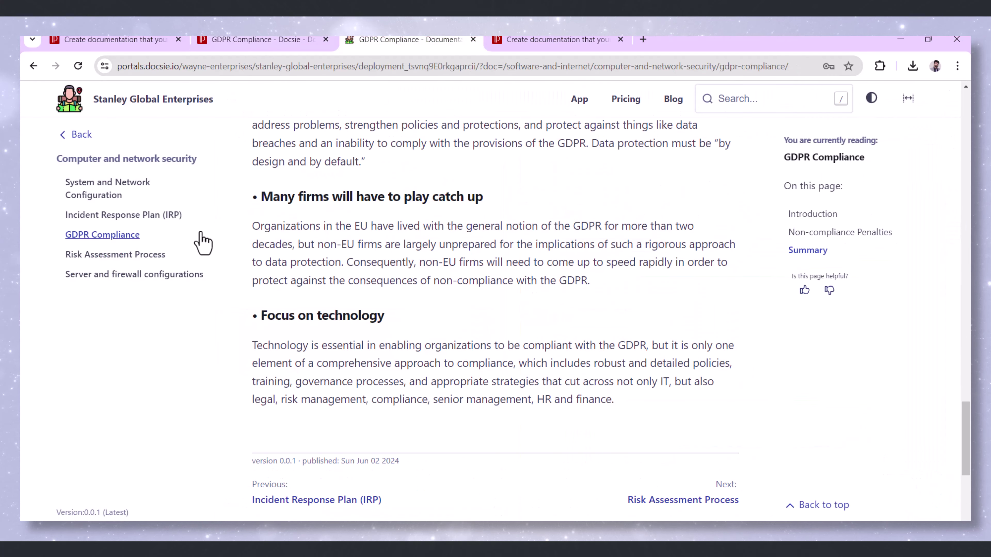
left_click(126, 255)
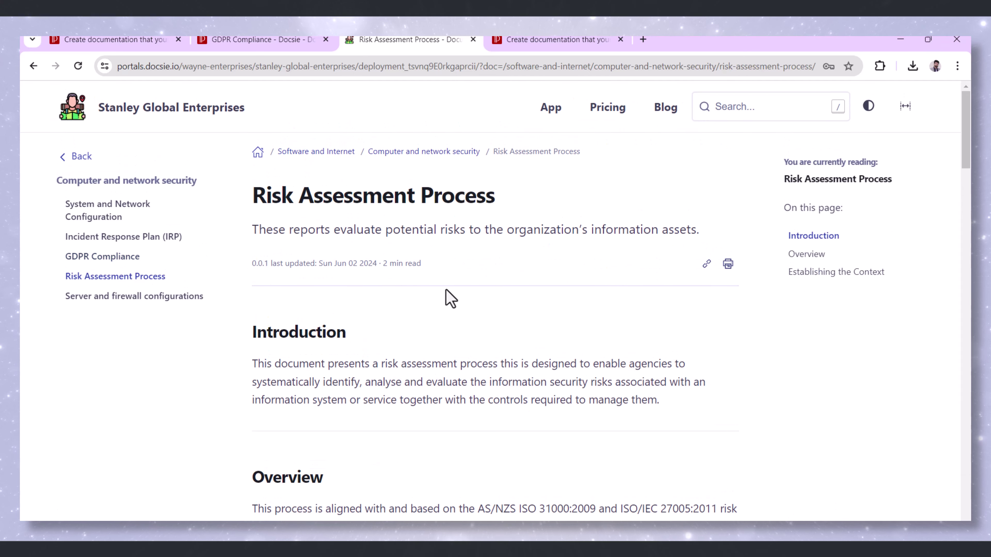
scroll(448, 298, "down", 5)
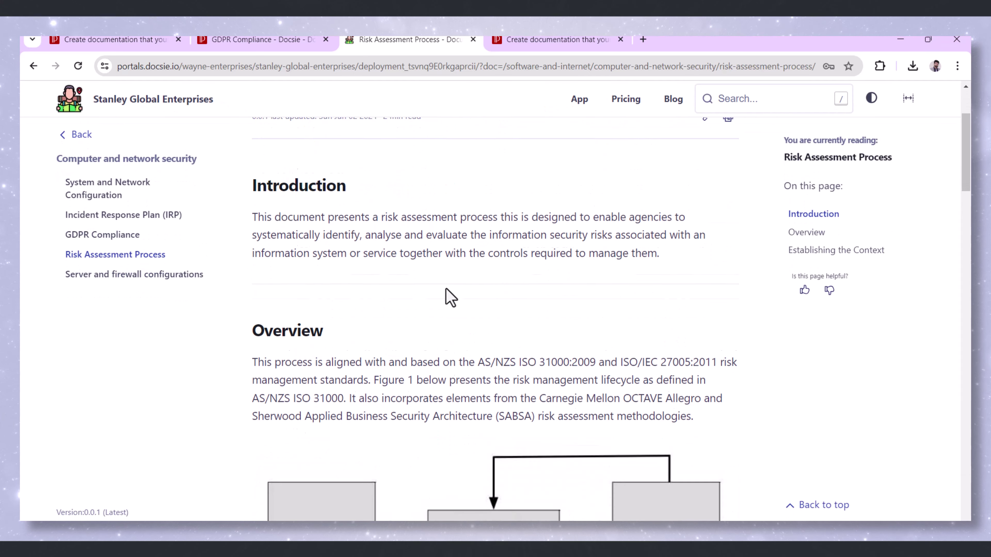
scroll(449, 299, "down", 5)
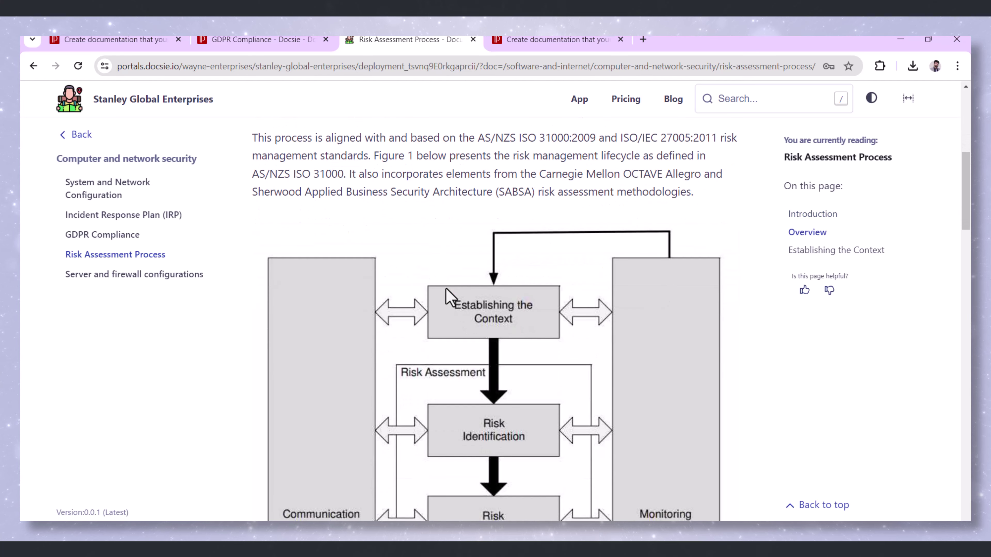
scroll(449, 299, "down", 5)
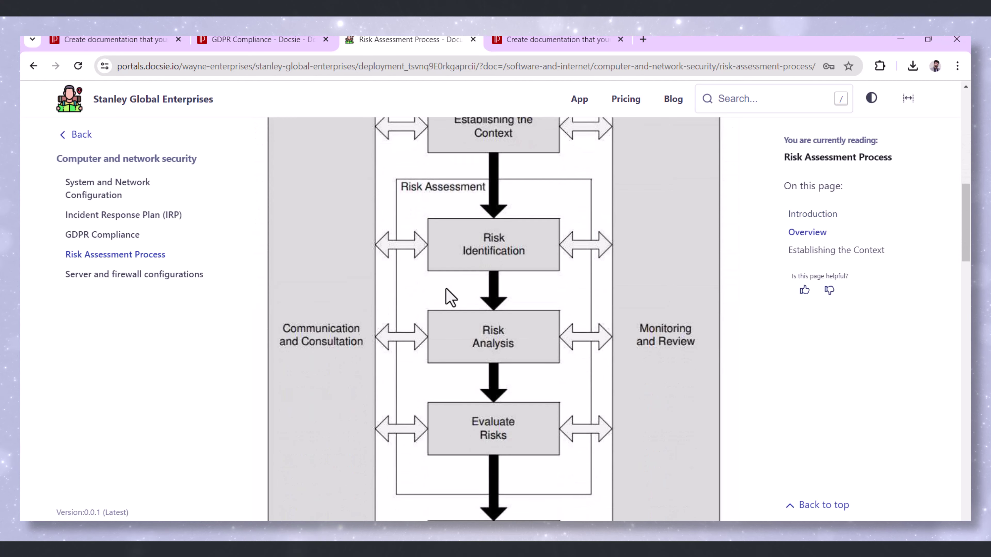
scroll(451, 298, "down", 5)
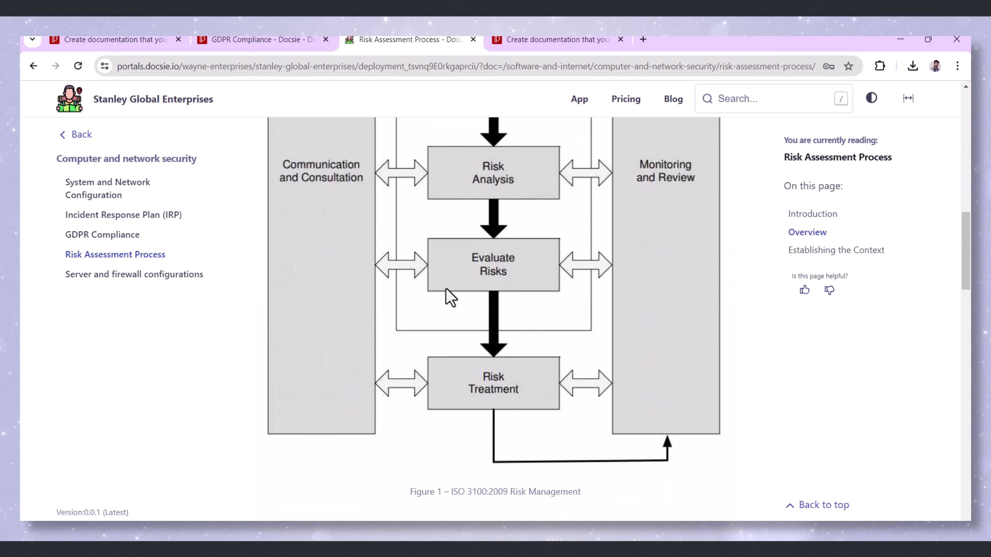
scroll(451, 299, "down", 3)
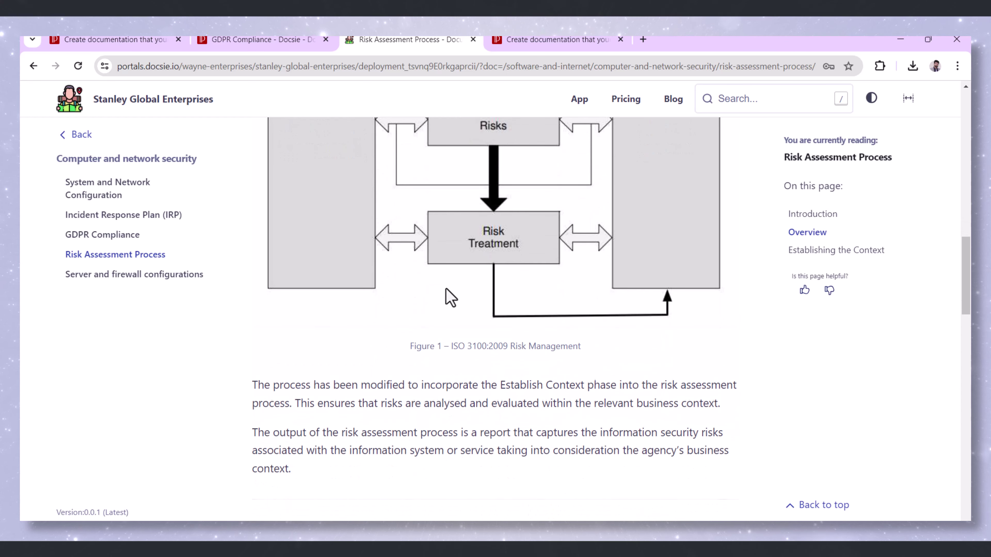
scroll(450, 299, "down", 2)
Read to the bottom of the Risk Assessment Process page, then return to the editor's GDPR Compliance article
scroll(449, 295, "down", 2)
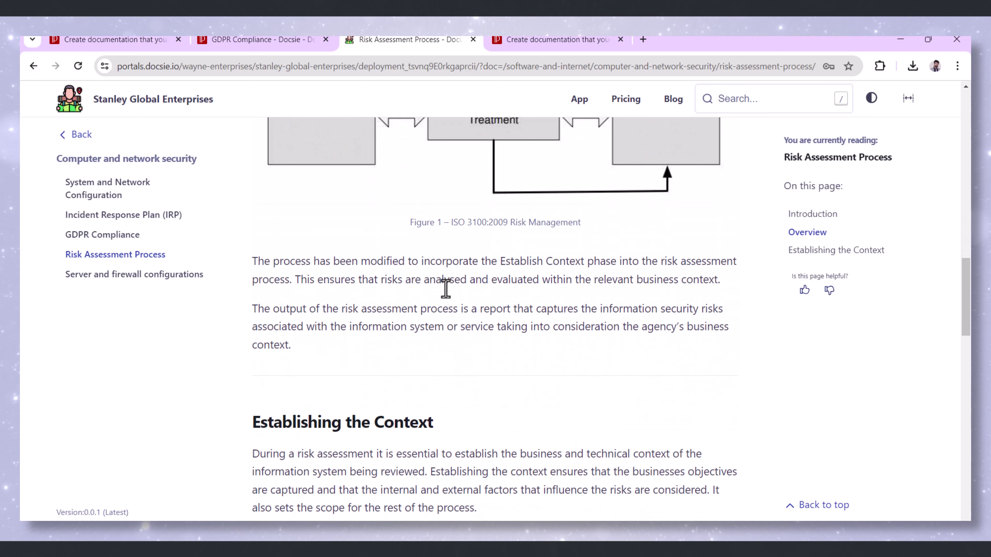
scroll(446, 289, "down", 5)
scroll(446, 289, "down", 2)
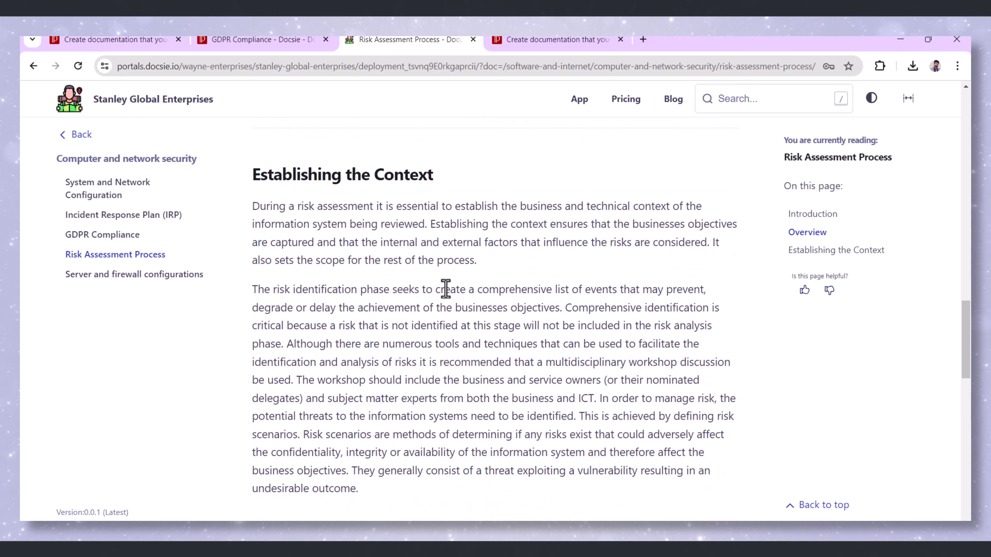
scroll(446, 289, "down", 6)
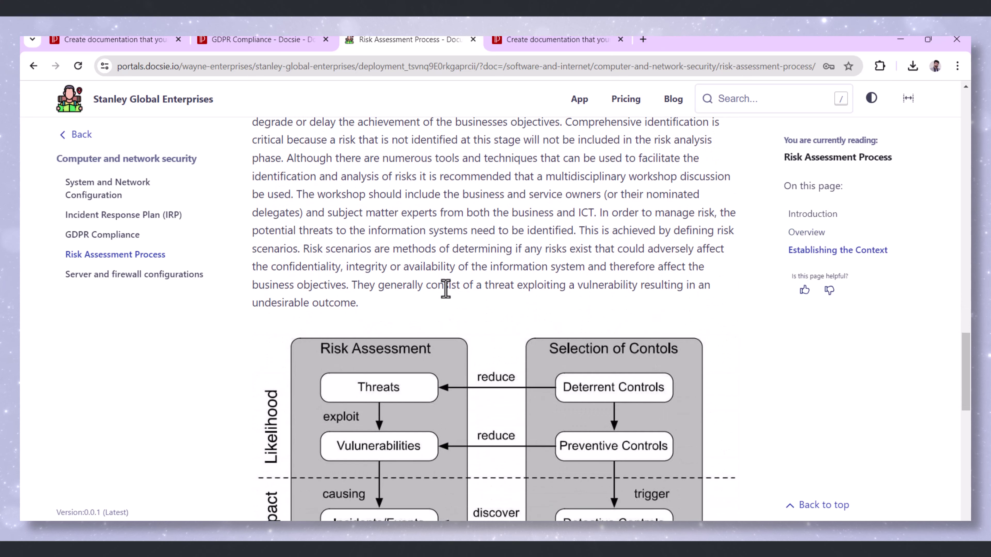
scroll(446, 288, "down", 6)
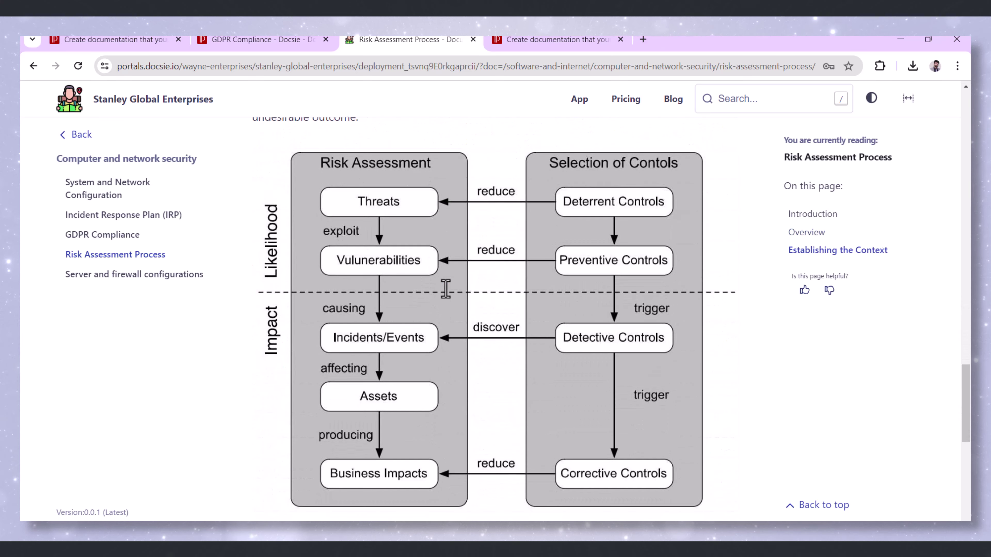
scroll(446, 289, "down", 8)
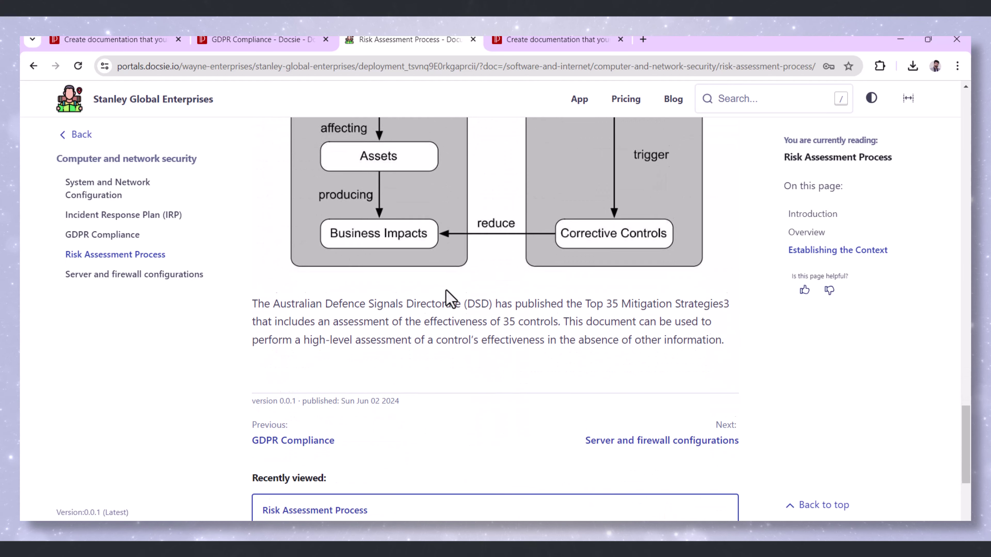
scroll(449, 298, "down", 4)
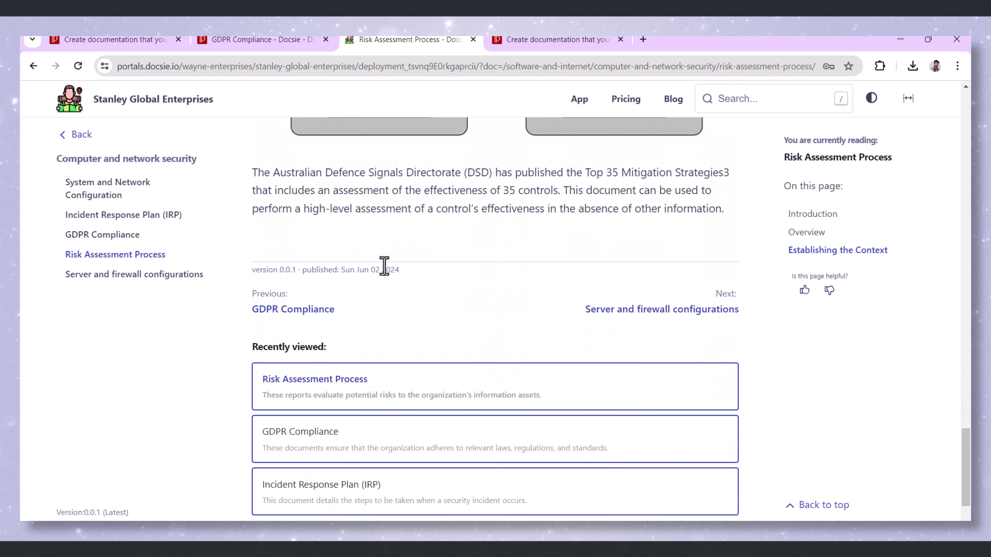
left_click(253, 44)
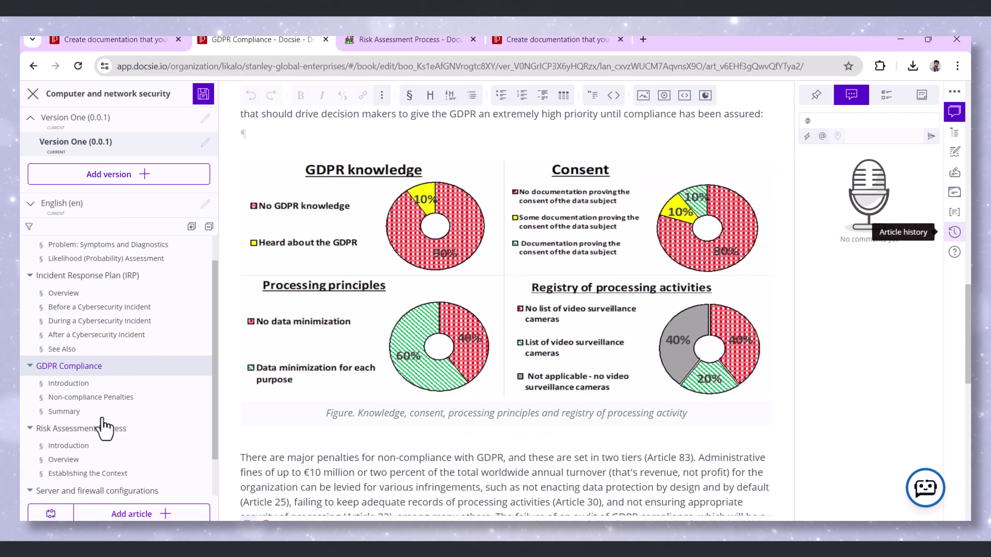
Open Risk Assessment Process in the editor, read through it, and expand English (en) to list its language drafts
left_click(81, 429)
scroll(371, 349, "down", 8)
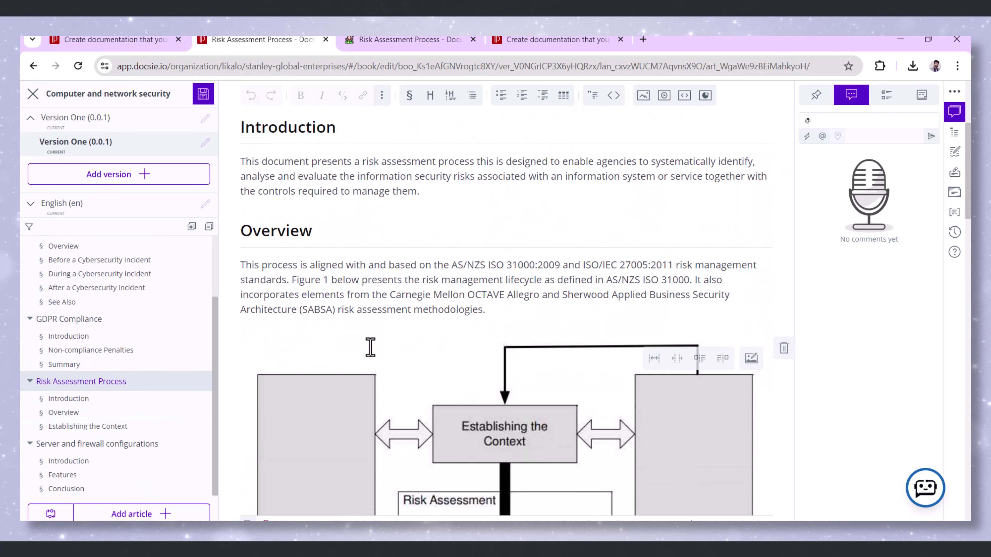
scroll(373, 357, "down", 8)
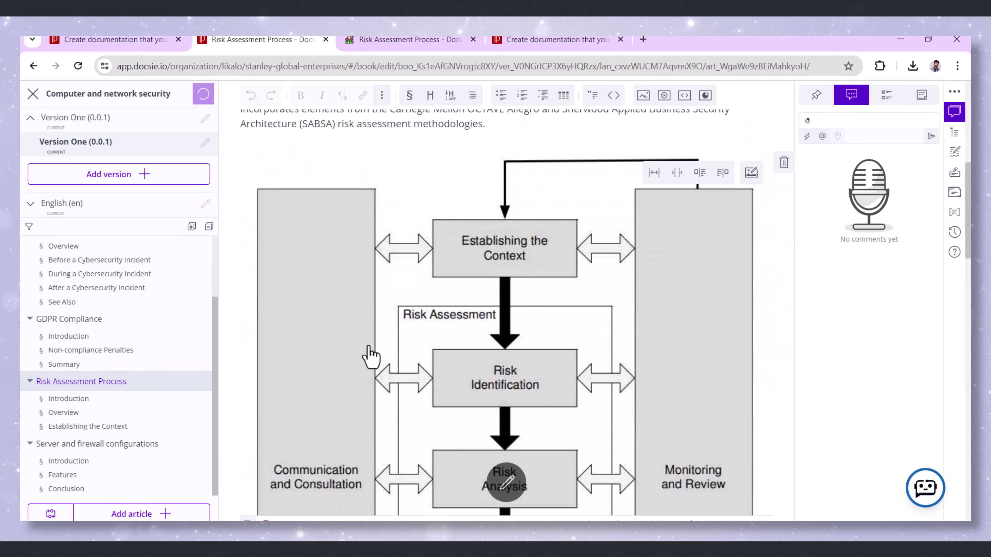
scroll(371, 356, "down", 9)
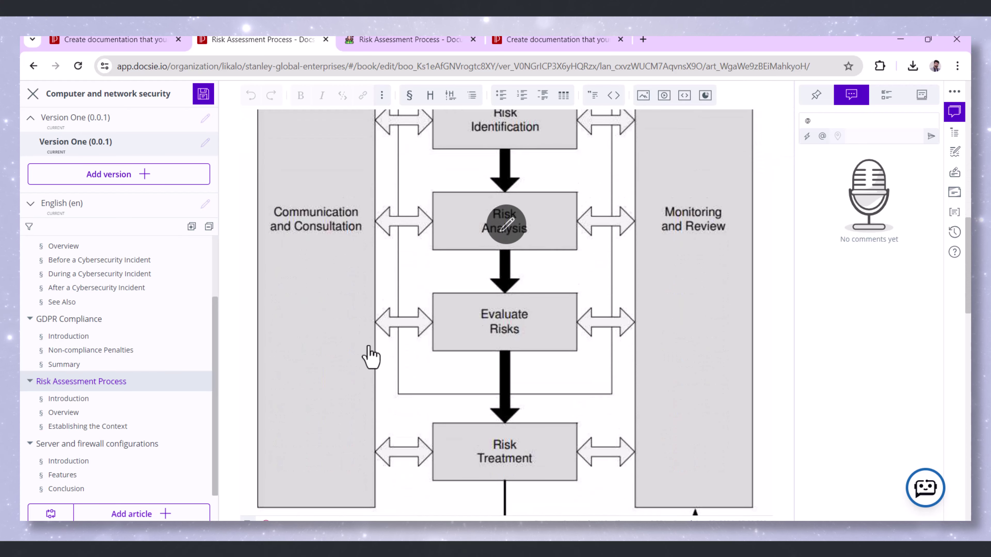
scroll(371, 356, "down", 9)
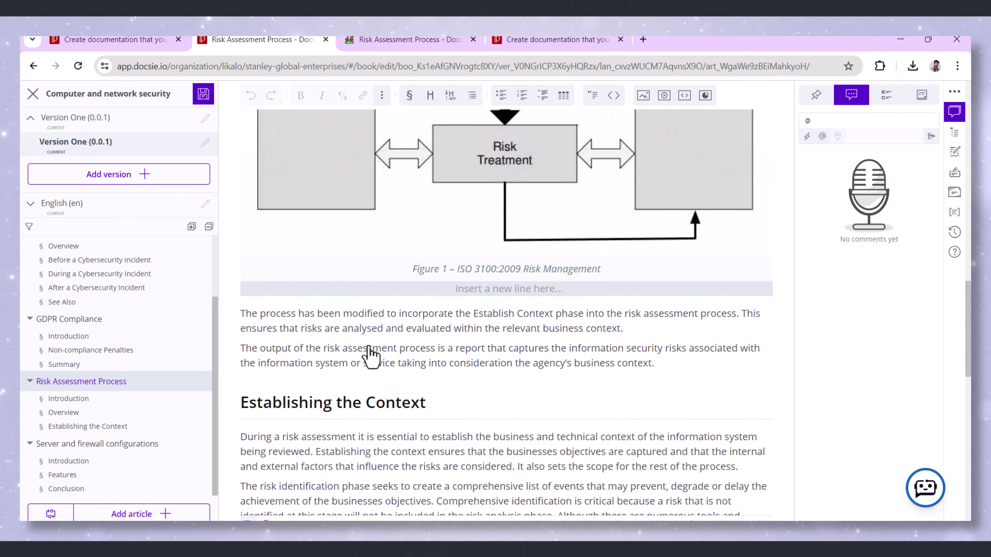
scroll(369, 347, "down", 10)
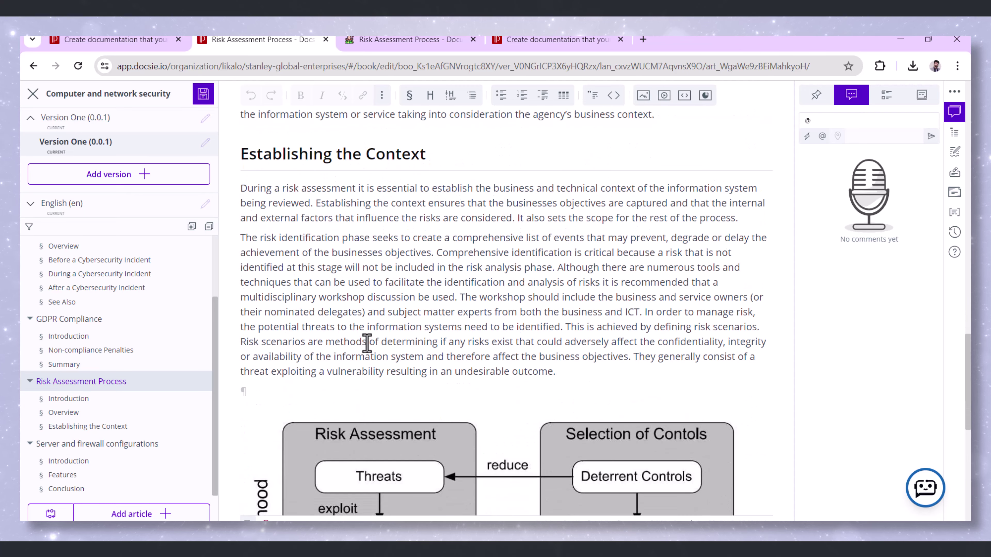
scroll(369, 352, "down", 6)
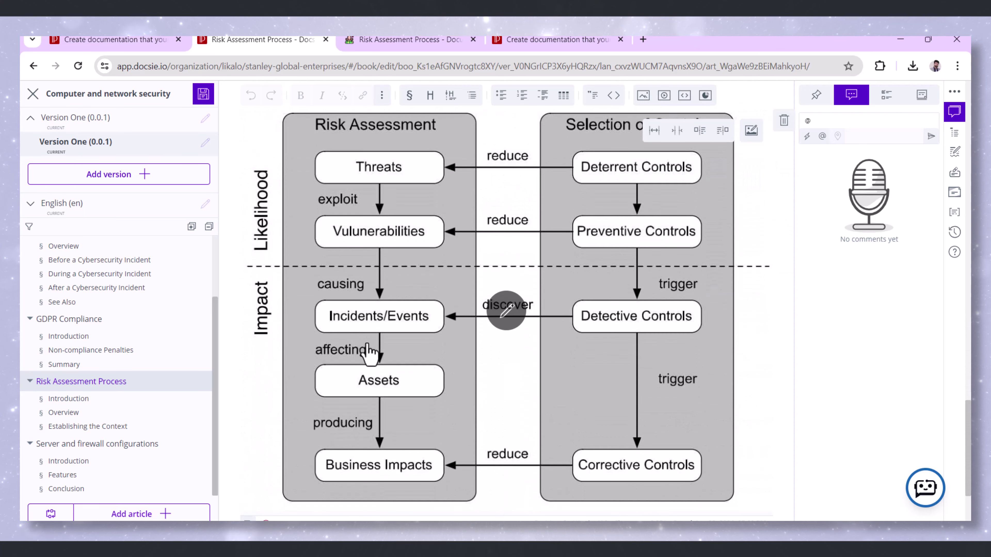
scroll(368, 351, "down", 2)
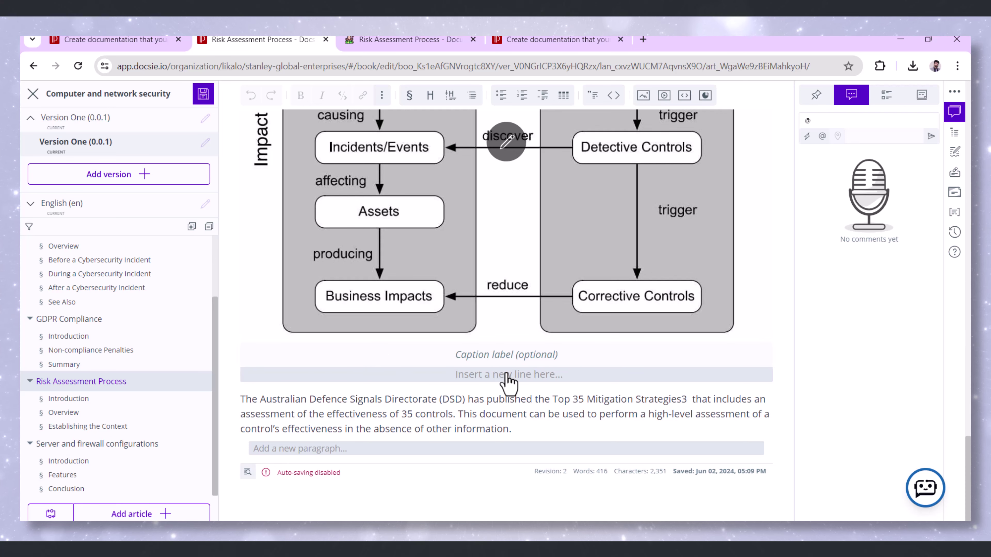
left_click(74, 208)
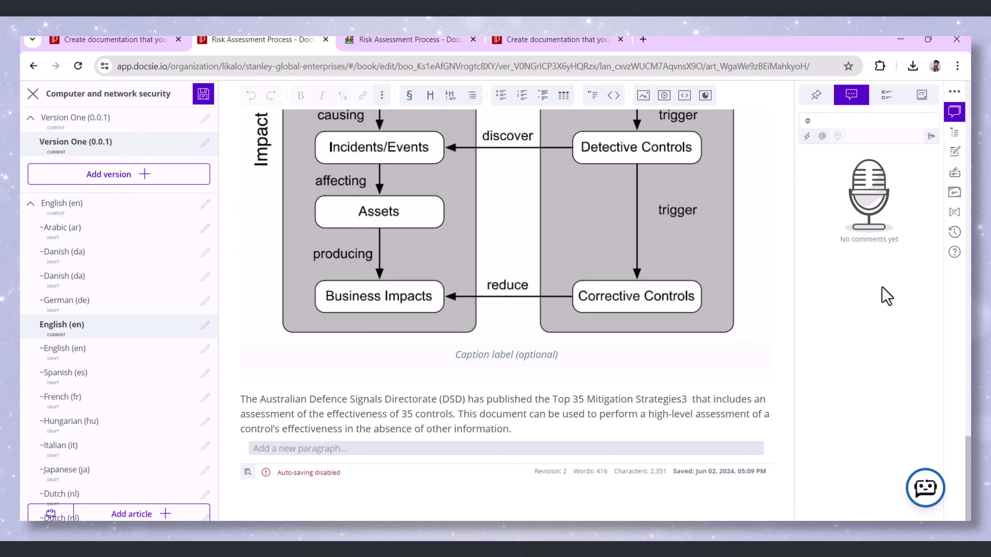
Open the published Server and firewall configurations page and view its network diagram enlarged
left_click(405, 40)
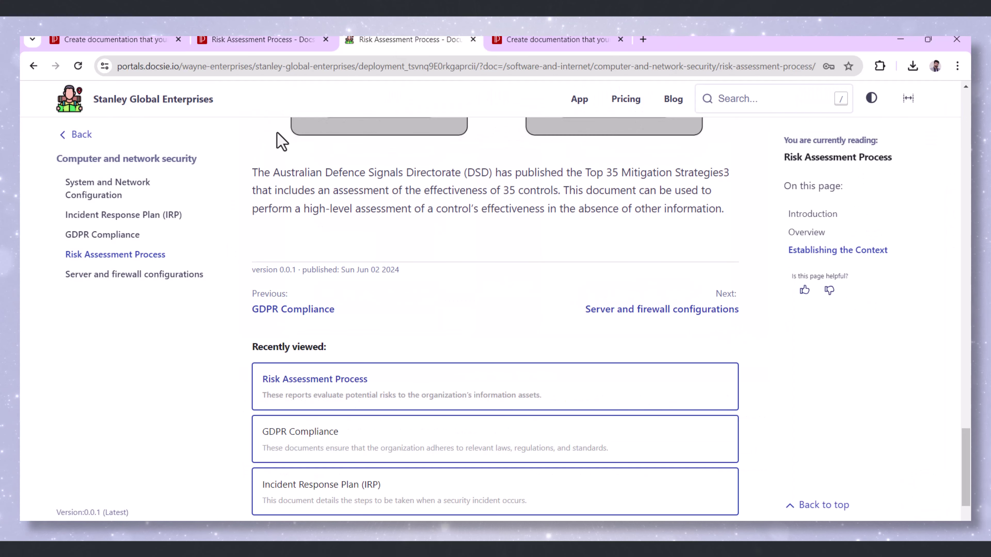
left_click(121, 274)
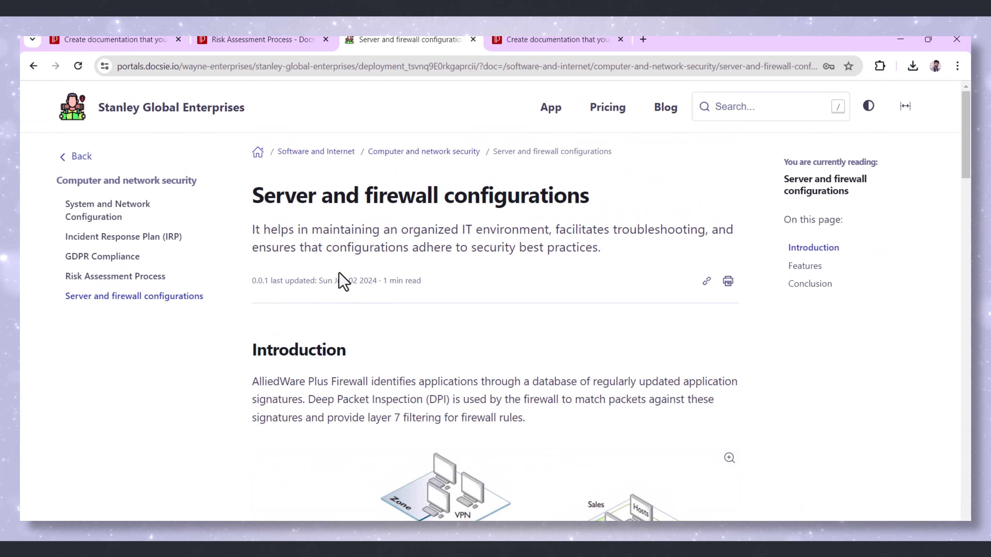
scroll(339, 280, "down", 2)
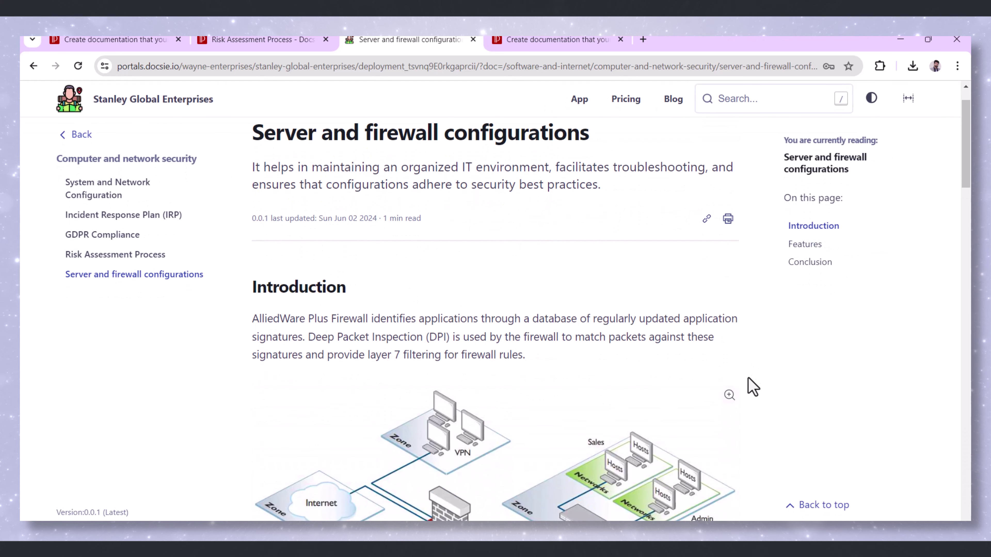
scroll(733, 393, "down", 2)
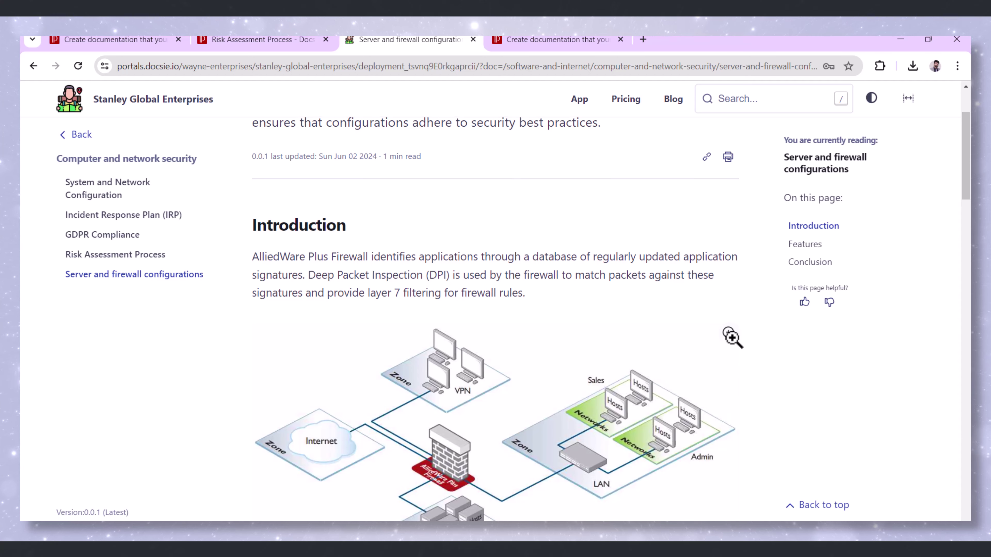
left_click(732, 338)
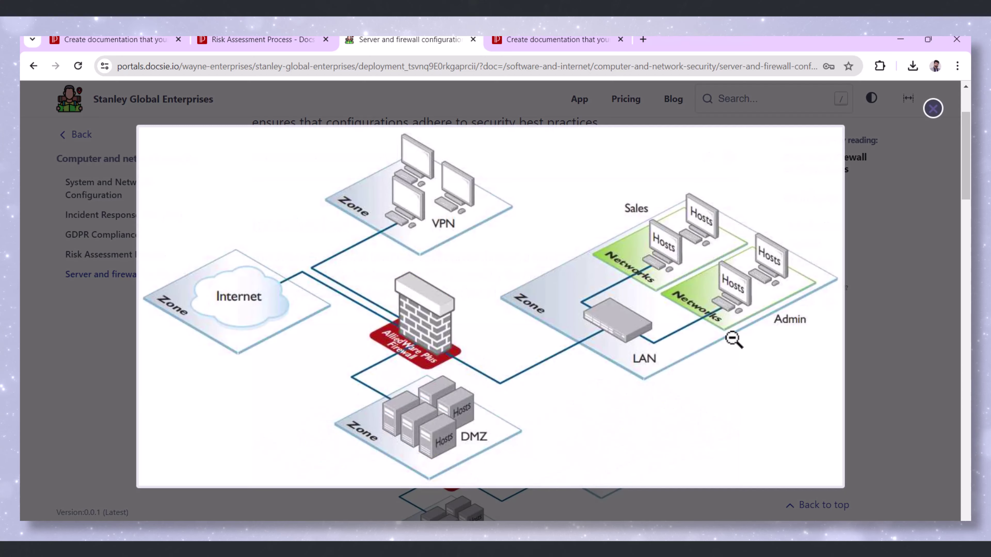
left_click(930, 110)
Read down through the Step 1 commands to the Conclusion and version line
scroll(663, 386, "down", 8)
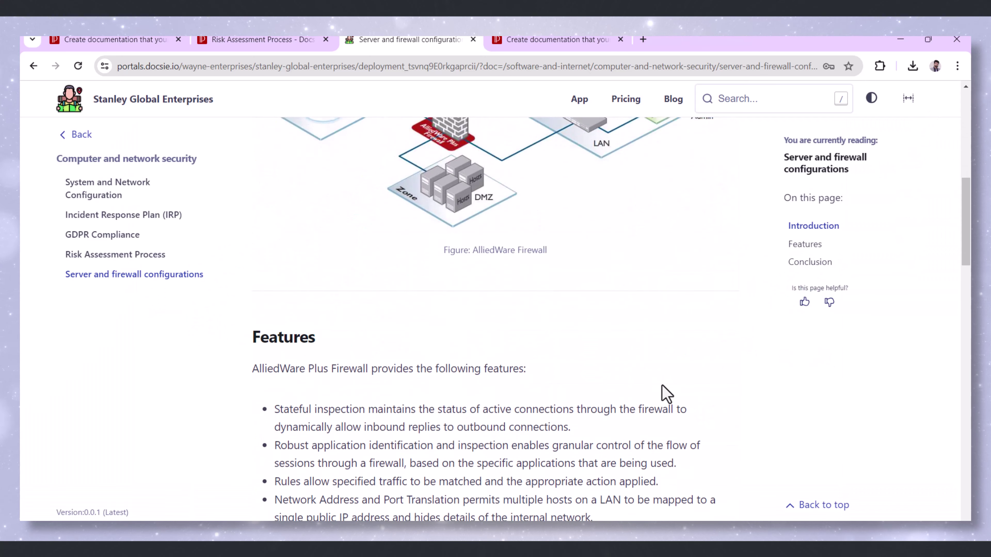
scroll(665, 394, "down", 5)
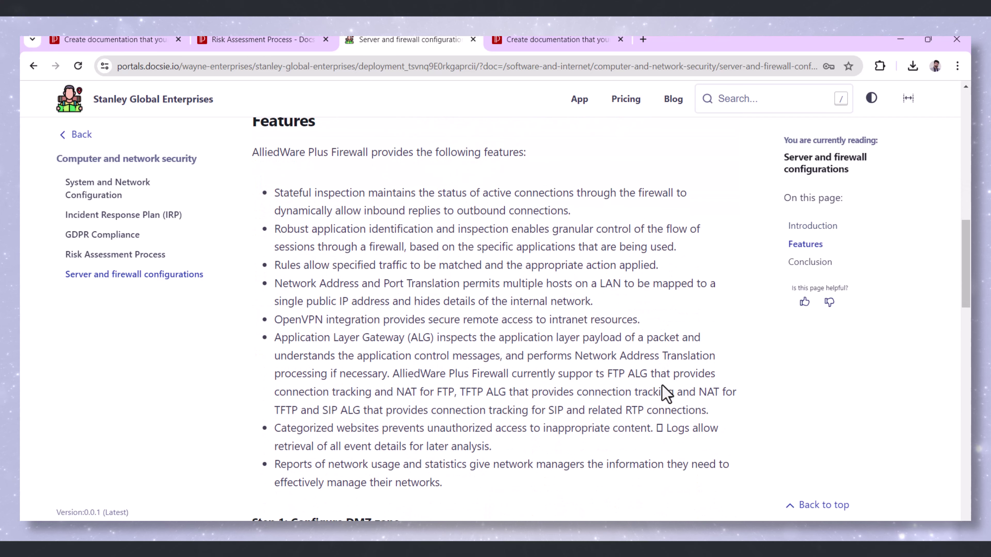
scroll(666, 393, "down", 3)
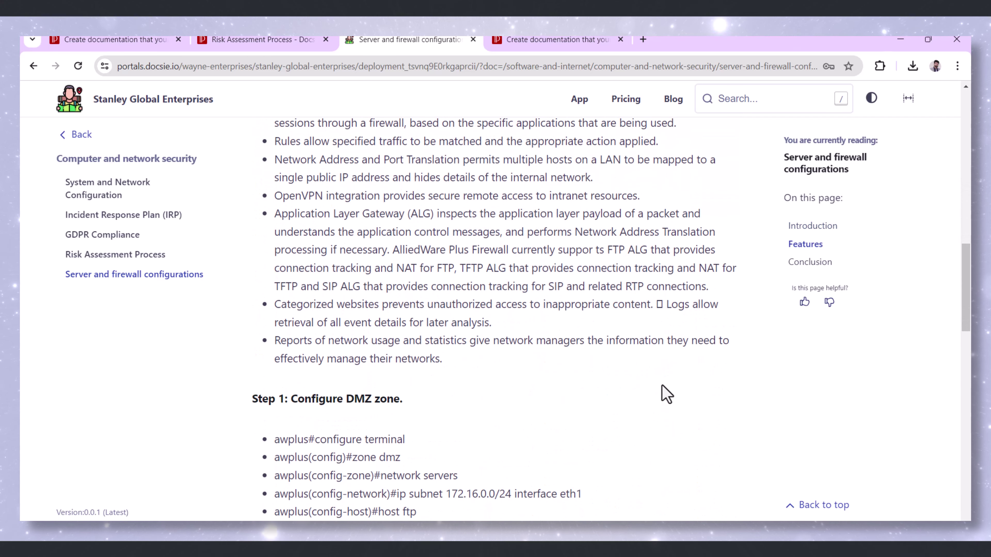
scroll(666, 394, "down", 3)
scroll(667, 395, "down", 8)
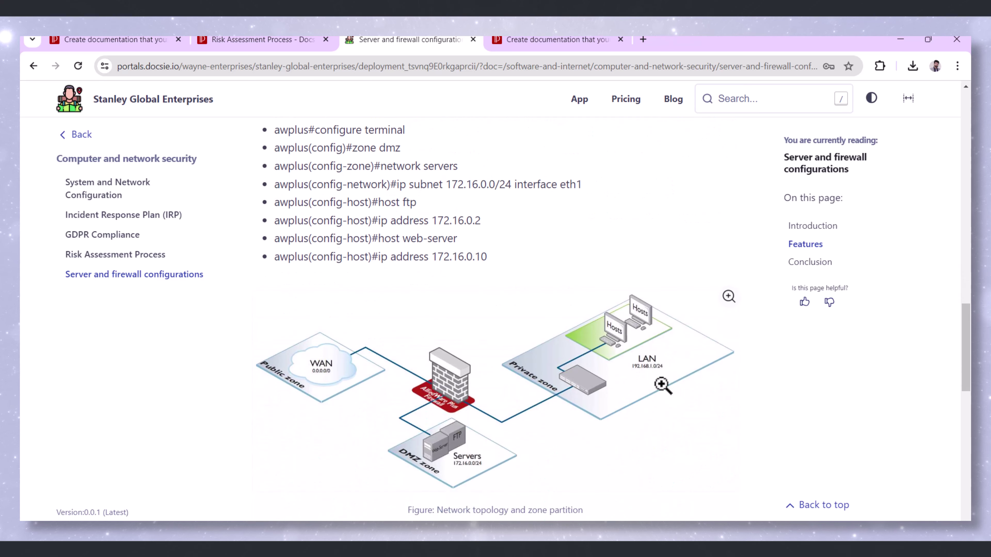
scroll(661, 385, "down", 3)
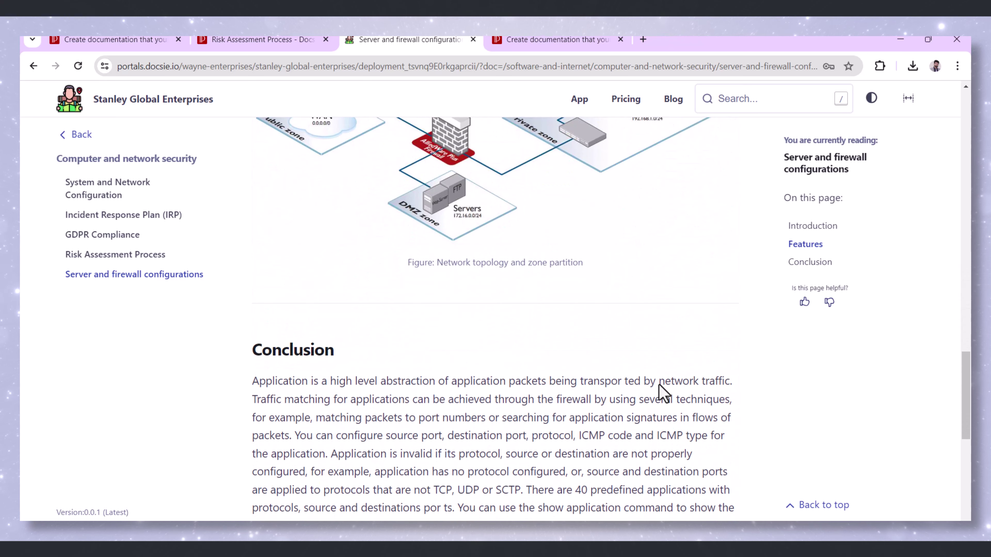
scroll(658, 384, "down", 5)
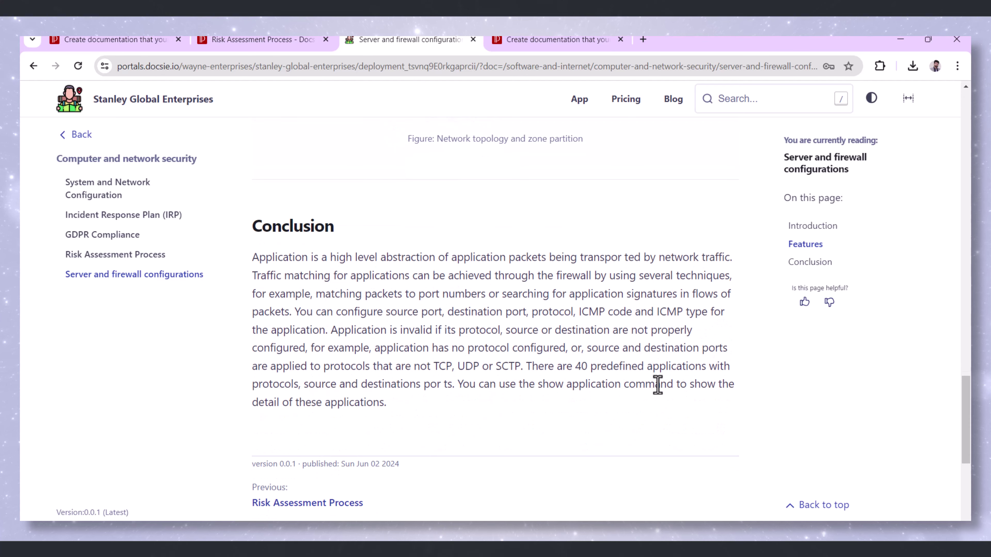
In the editor, close the version list and open the Server and firewall configurations article
left_click(314, 39)
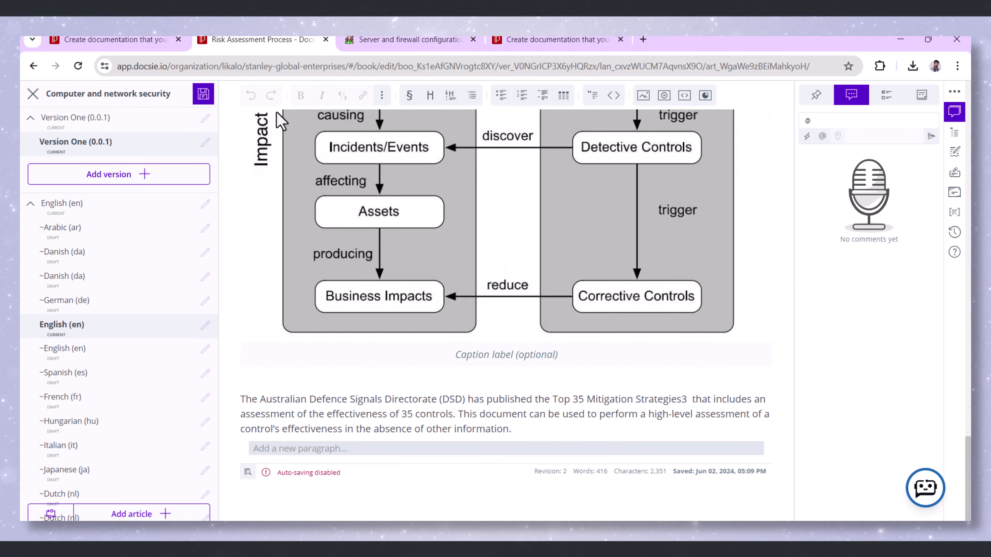
left_click(35, 142)
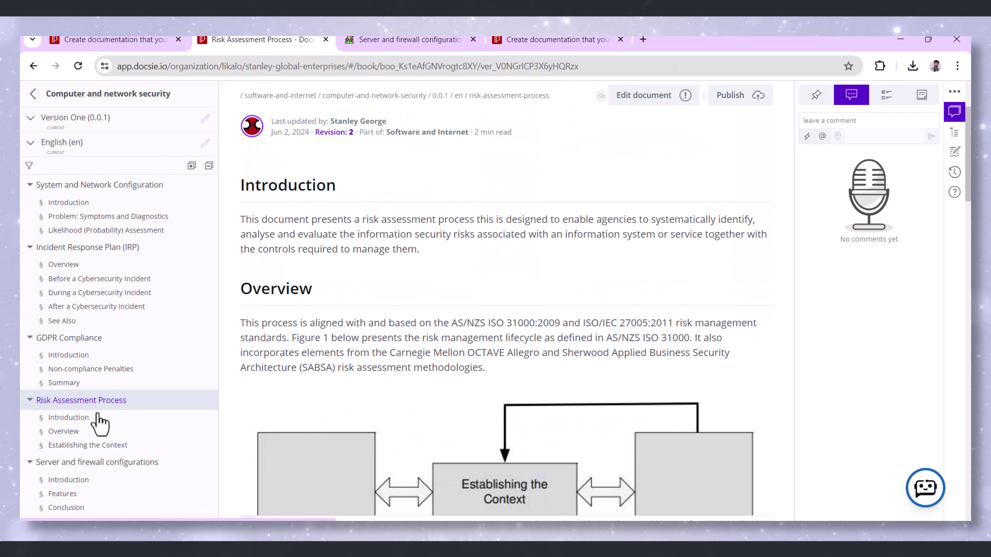
left_click(97, 464)
scroll(372, 369, "down", 10)
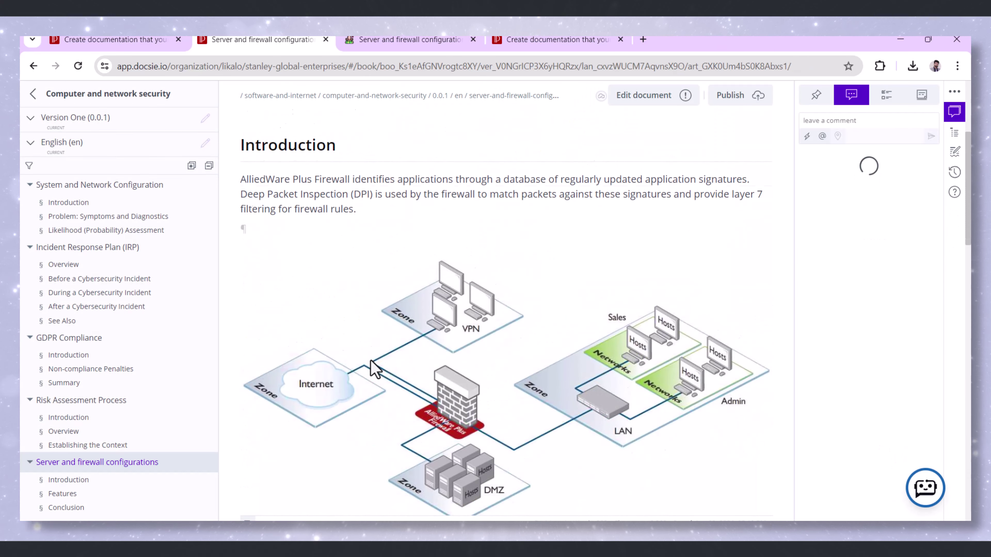
scroll(372, 369, "down", 1)
scroll(371, 370, "up", 1)
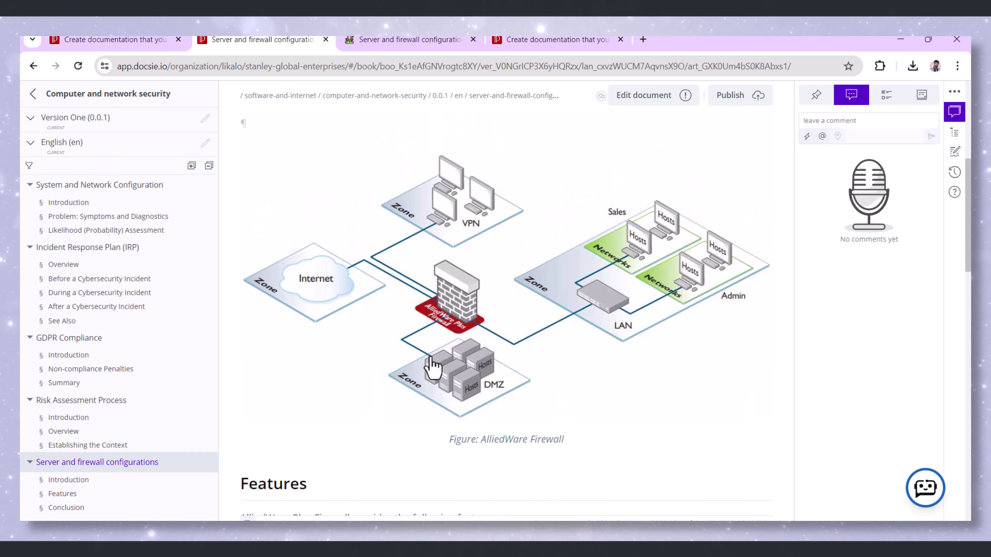
scroll(599, 308, "up", 1)
scroll(601, 307, "up", 1)
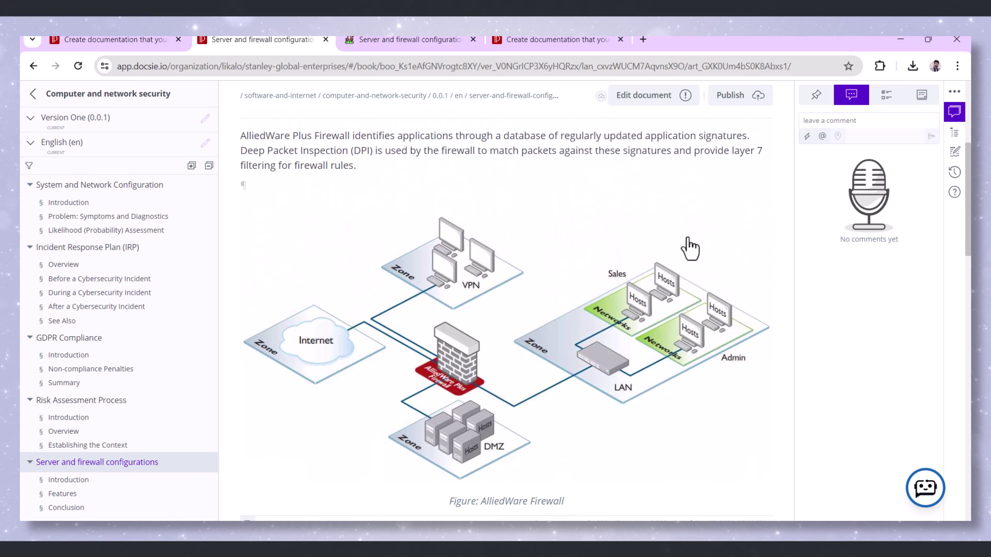
scroll(687, 252, "down", 8)
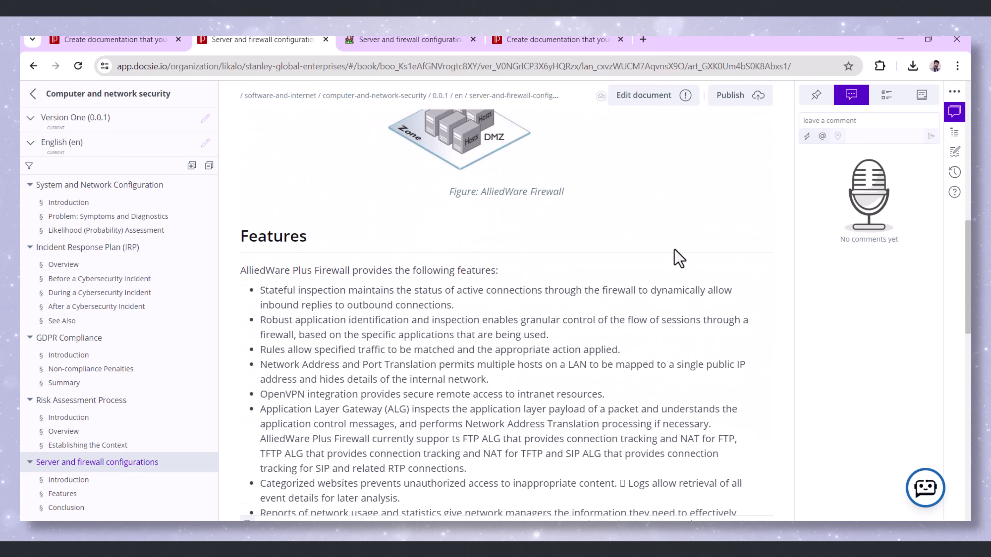
Edit the published article after accepting the warning with 'I understand' and 'Yes, make changes'
left_click(630, 99)
left_click(434, 307)
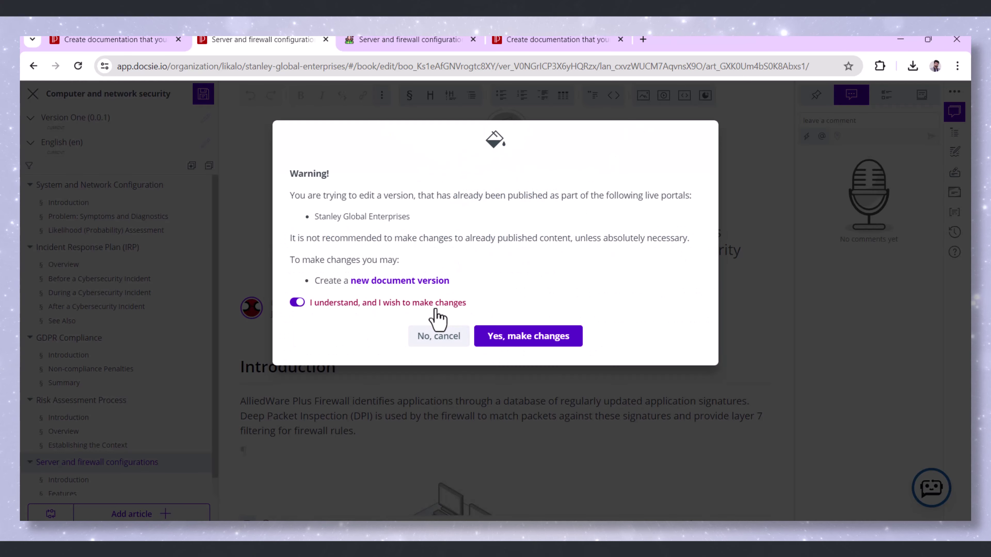
left_click(527, 337)
scroll(525, 333, "down", 12)
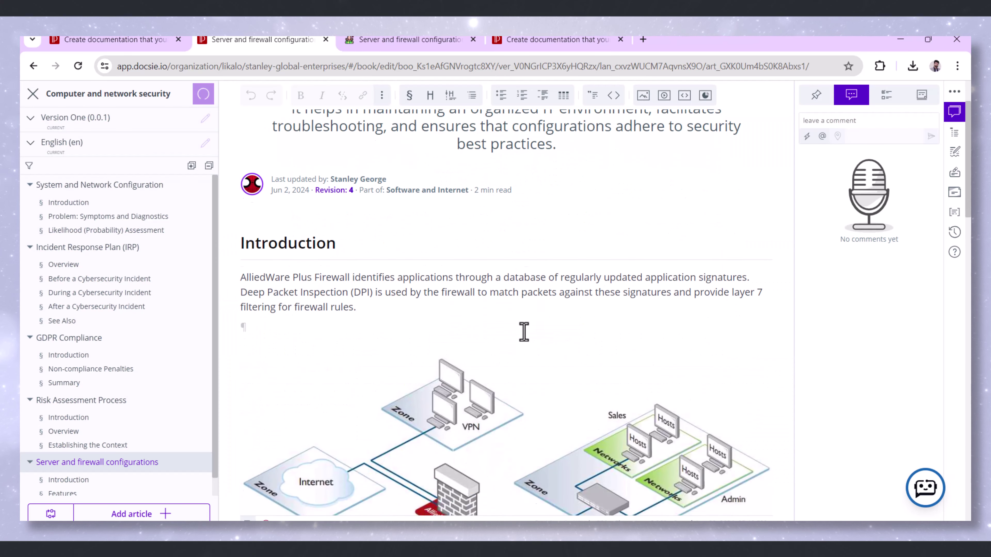
scroll(525, 339, "down", 9)
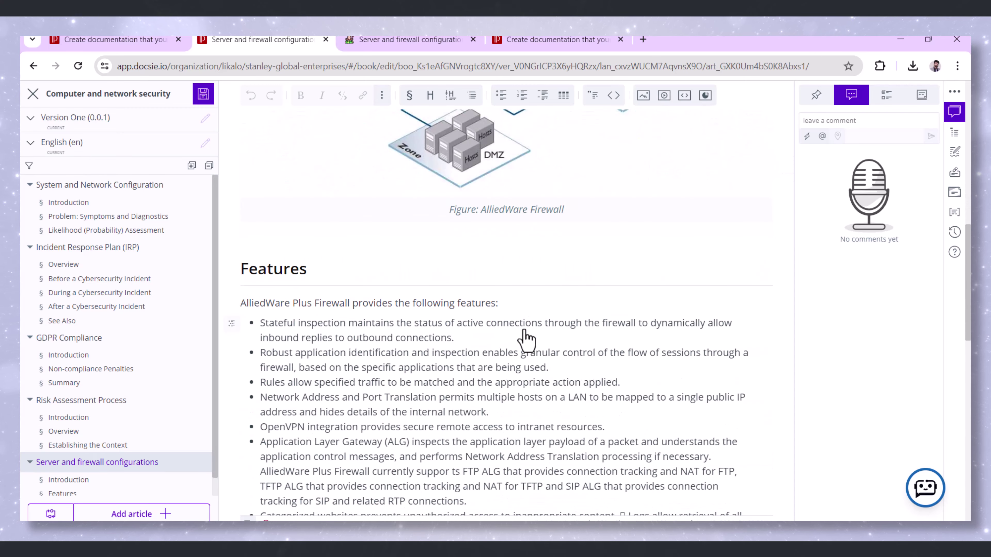
scroll(523, 330, "down", 6)
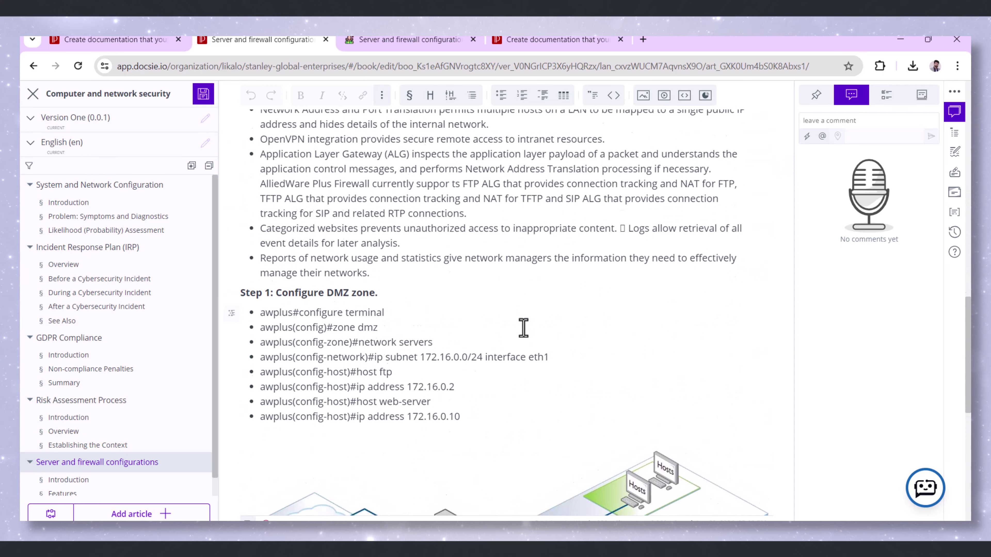
scroll(524, 332, "down", 5)
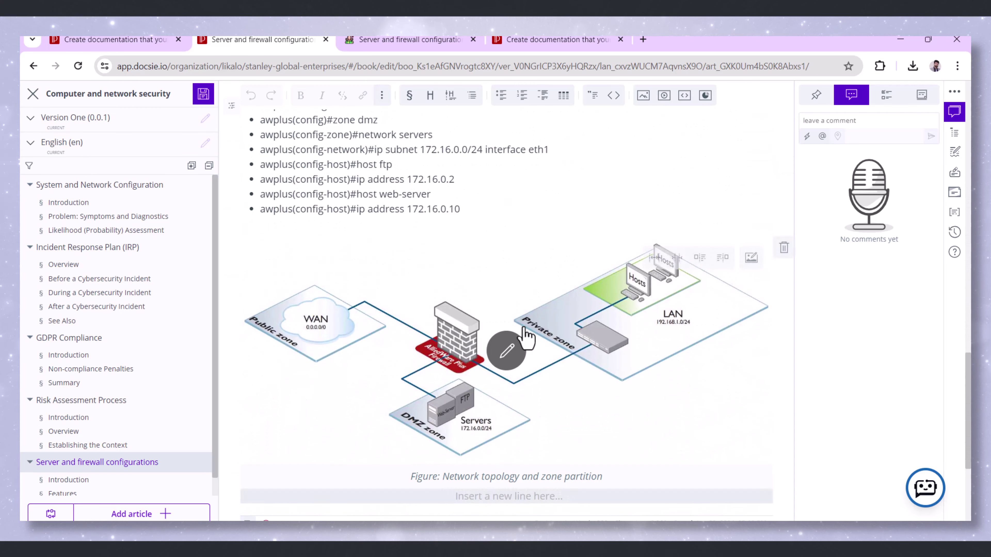
scroll(525, 338, "down", 2)
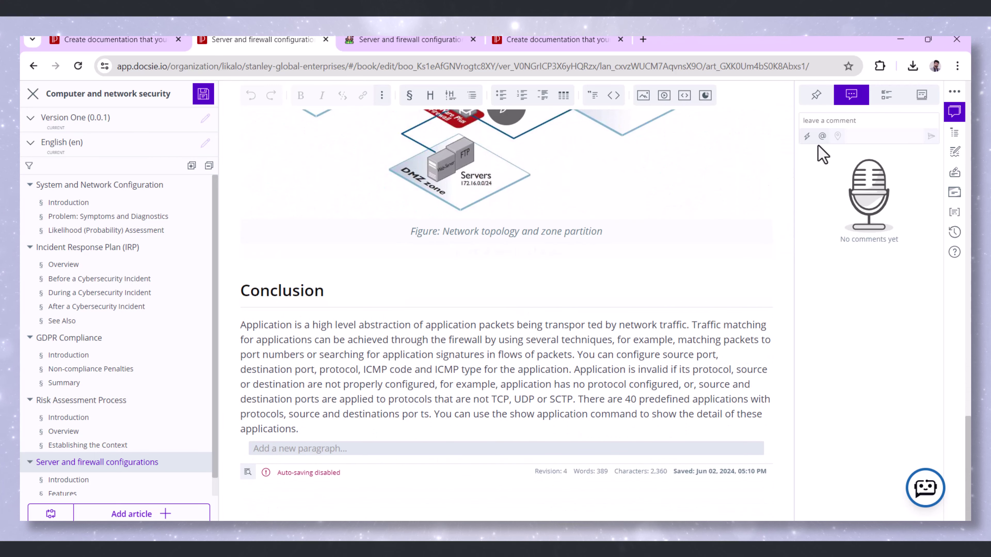
Inspect the article properties and More options, cancel without changes, and go back to the portal
left_click(955, 92)
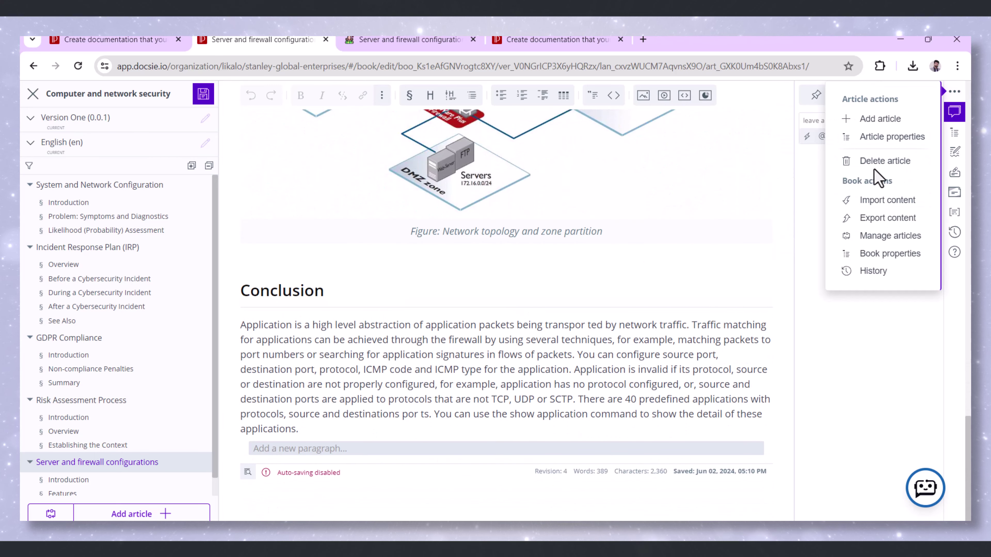
left_click(870, 137)
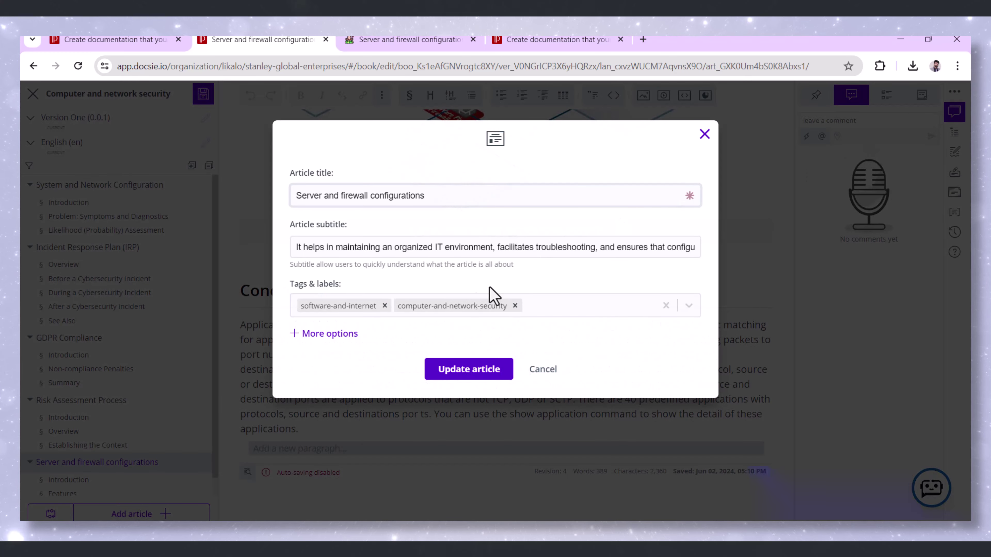
left_click(343, 333)
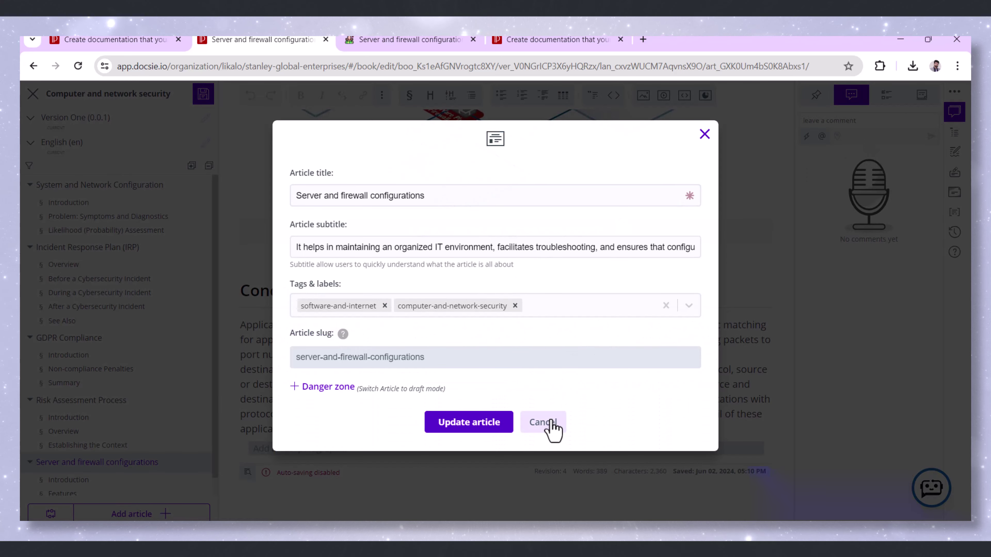
left_click(542, 422)
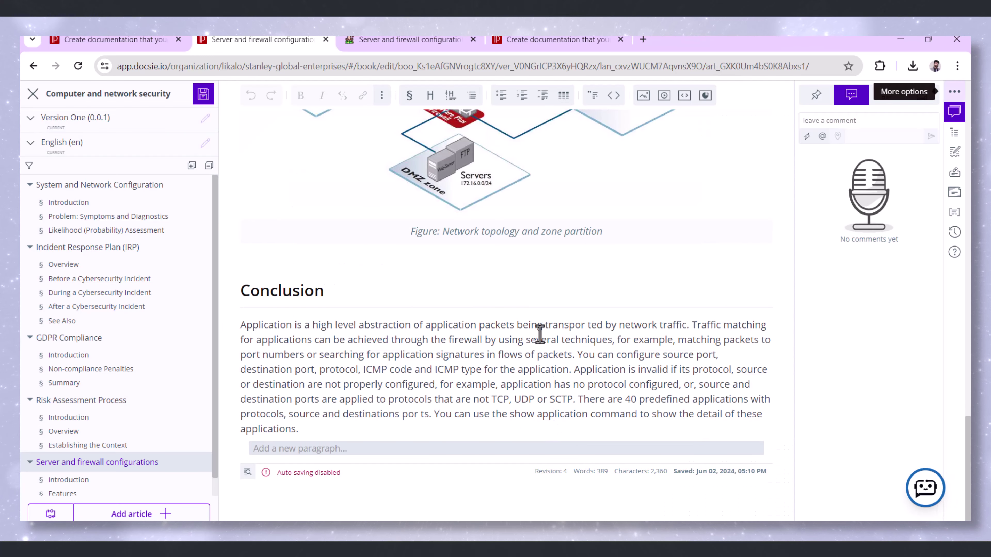
left_click(419, 40)
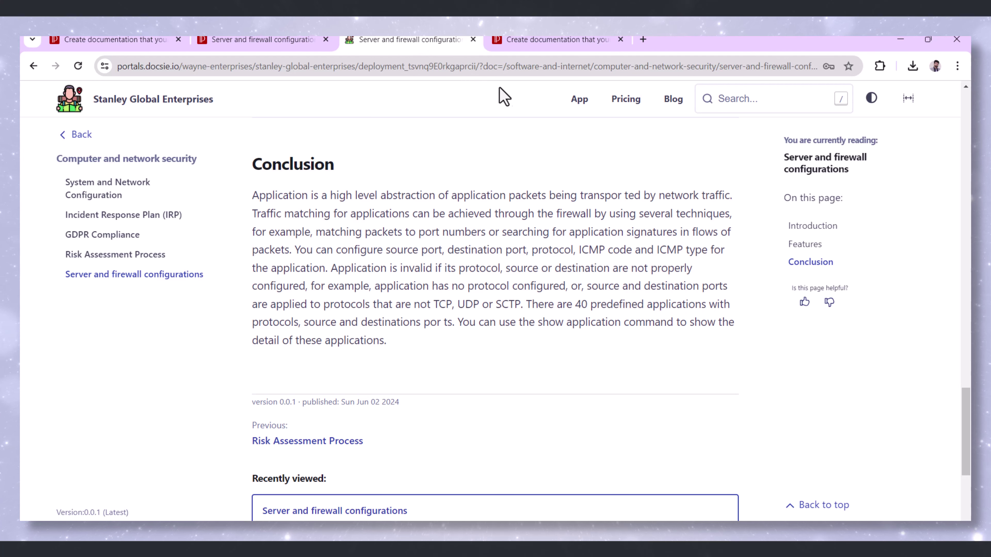
Show the Docsie.io Product Demo booking calendar for June 2024 with its time zone list open
left_click(545, 41)
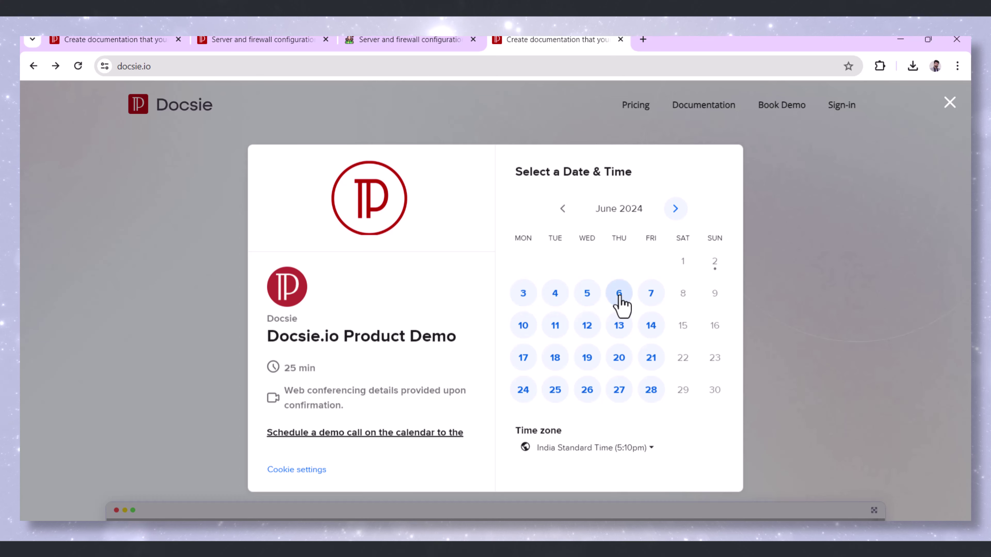
left_click(635, 453)
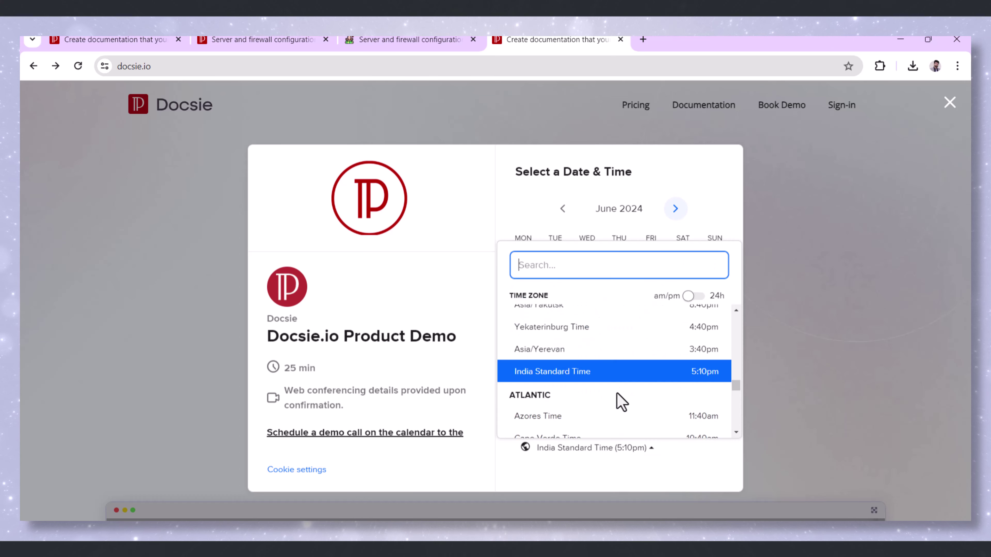
scroll(614, 386, "up", 2)
scroll(607, 374, "up", 10)
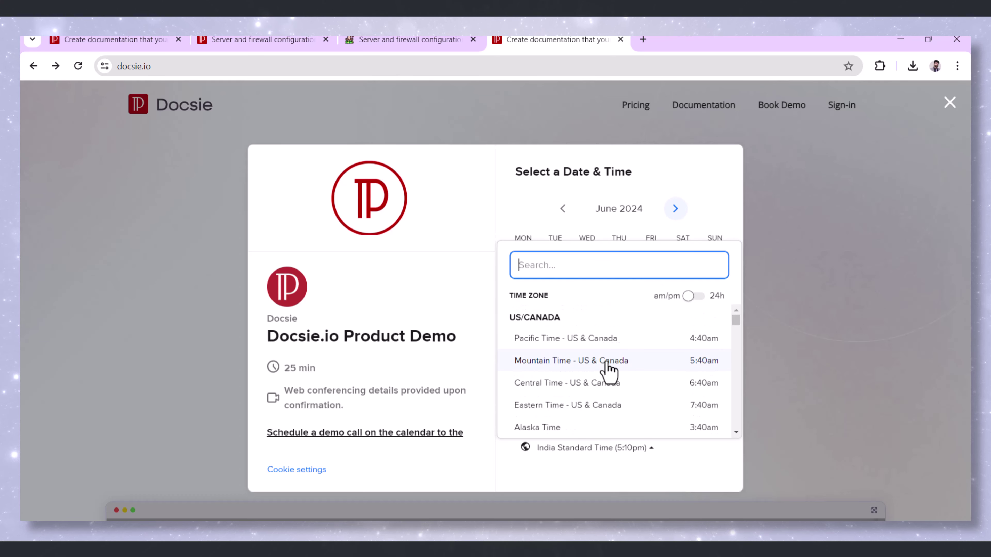